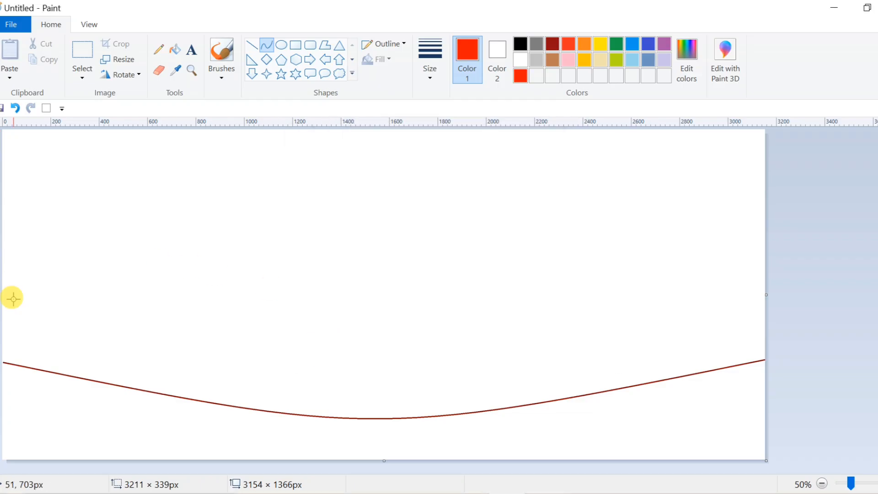
Draw a red curve across the full canvas width above the dark red one, sagging downward in the middle
{"action": "left_click_drag", "start_coordinate": [4, 300], "coordinate": [768, 299]}
{"action": "key", "text": "ctrl+z"}
{"action": "left_click_drag", "start_coordinate": [3, 298], "coordinate": [756, 294]}
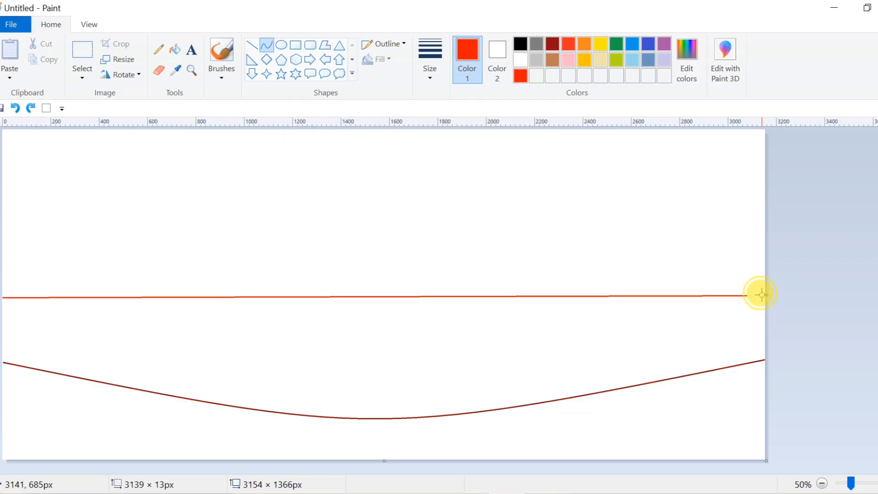
{"action": "mouse_move", "coordinate": [368, 296]}
{"action": "left_mouse_down"}
{"action": "mouse_move", "coordinate": [370, 378]}
{"action": "mouse_move", "coordinate": [365, 365]}
{"action": "left_mouse_up"}
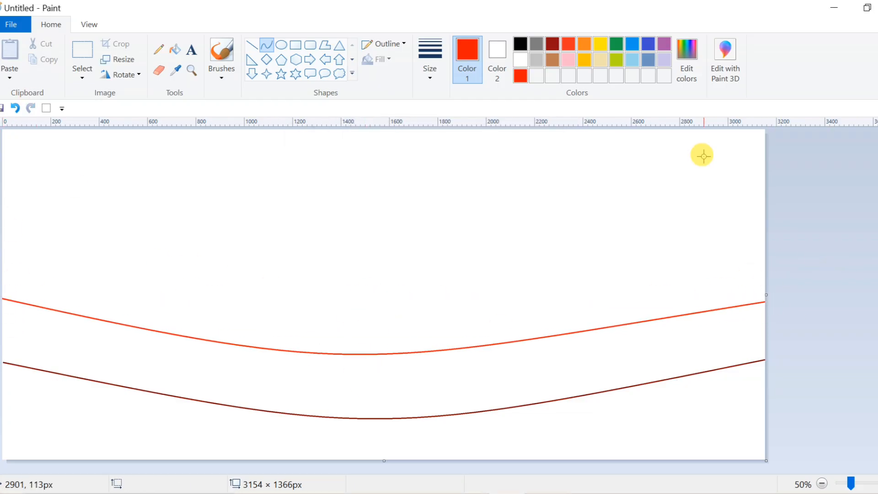
Add an orange curve across the canvas above the red one, bent downward in the middle to match
{"action": "left_click", "coordinate": [584, 44]}
{"action": "left_click_drag", "start_coordinate": [3, 243], "coordinate": [765, 245]}
{"action": "left_click_drag", "start_coordinate": [412, 247], "coordinate": [372, 306]}
{"action": "left_click", "coordinate": [803, 205]}
Add a gold curve across the canvas above the orange one, bent downward in the middle to match
{"action": "left_click", "coordinate": [583, 59]}
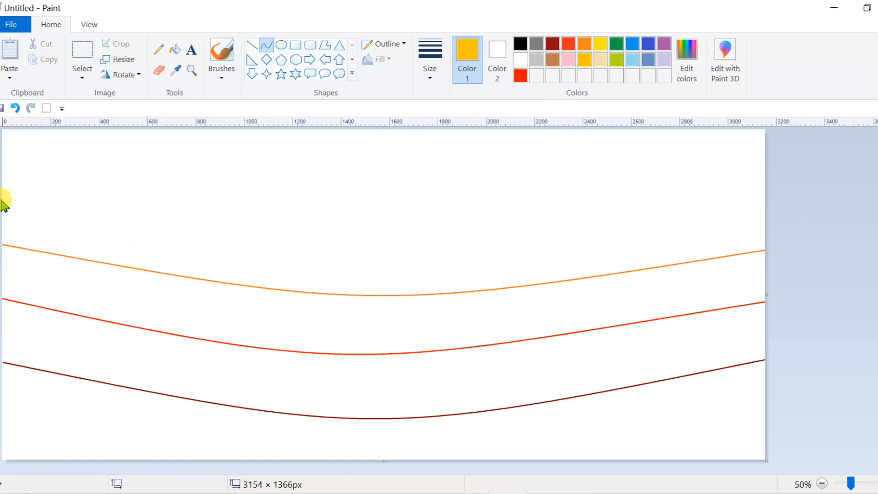
{"action": "left_click_drag", "start_coordinate": [4, 188], "coordinate": [794, 183]}
{"action": "left_click_drag", "start_coordinate": [349, 186], "coordinate": [362, 251]}
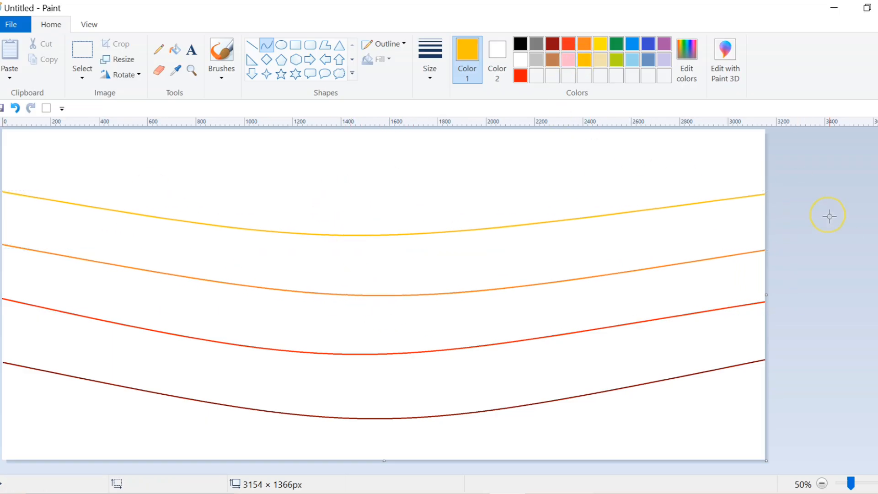
Fill the area below the lowest curve with dark red
{"action": "left_click", "coordinate": [175, 49]}
{"action": "left_click", "coordinate": [553, 44]}
{"action": "left_click", "coordinate": [559, 339]}
{"action": "left_click", "coordinate": [16, 108]}
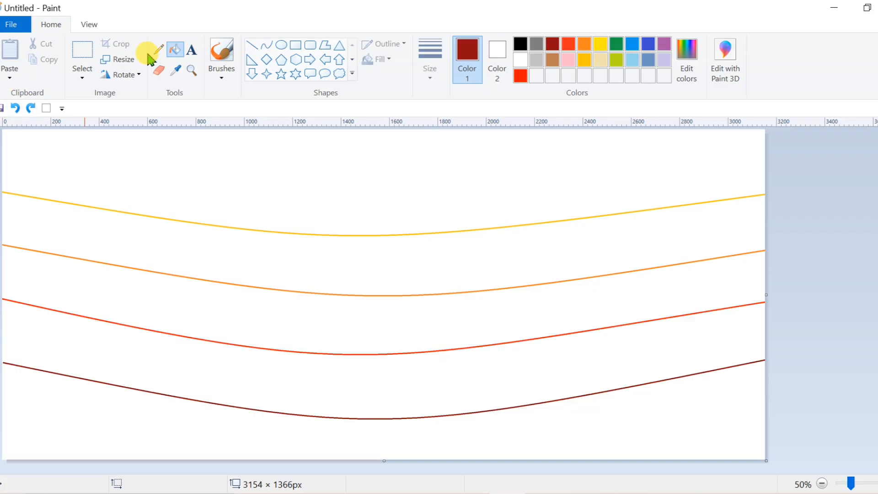
{"action": "left_click", "coordinate": [158, 50]}
{"action": "left_click", "coordinate": [179, 50]}
{"action": "left_click", "coordinate": [121, 414]}
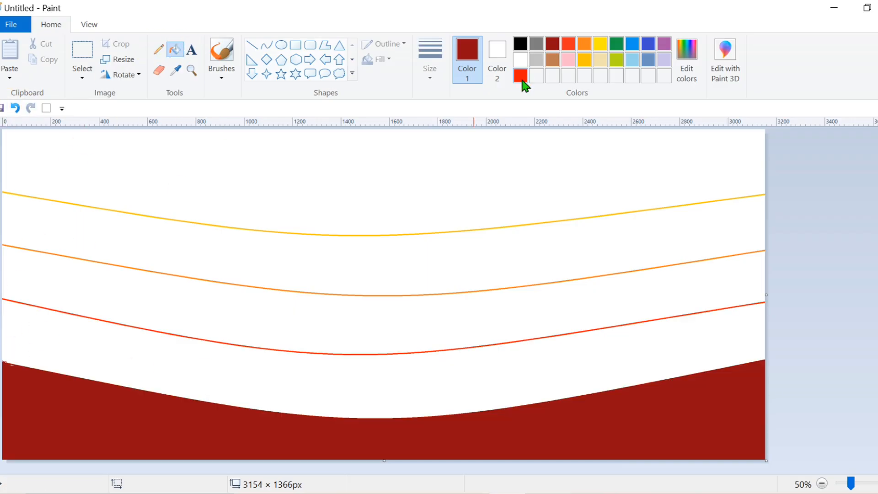
Fill the remaining bands from bottom to top with red, orange, gold and yellow
{"action": "left_click", "coordinate": [522, 76]}
{"action": "left_click", "coordinate": [368, 390]}
{"action": "left_click", "coordinate": [584, 44]}
{"action": "left_click", "coordinate": [445, 290]}
{"action": "left_click", "coordinate": [584, 59]}
{"action": "left_click", "coordinate": [525, 231]}
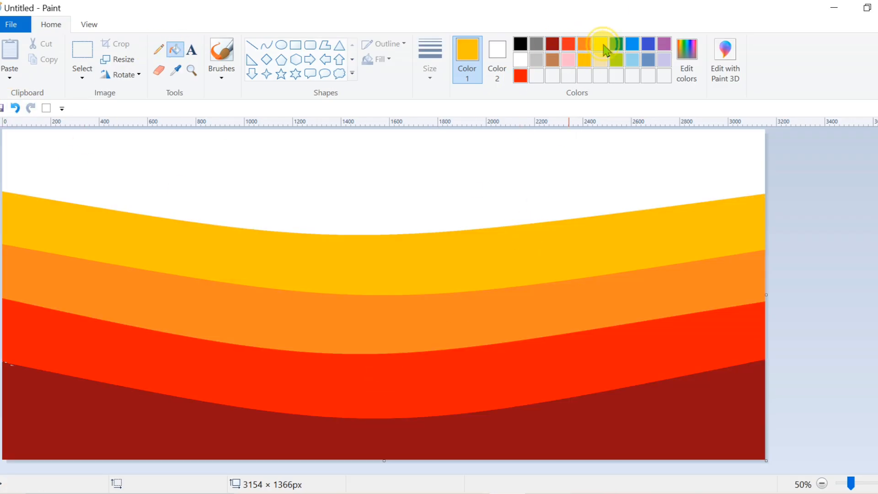
{"action": "left_click", "coordinate": [600, 44]}
{"action": "left_click", "coordinate": [384, 160]}
Paint dark red Watercolor brush strokes along the boundary between the dark red and red bands, across the whole canvas
{"action": "left_click", "coordinate": [221, 77]}
{"action": "left_click", "coordinate": [221, 157]}
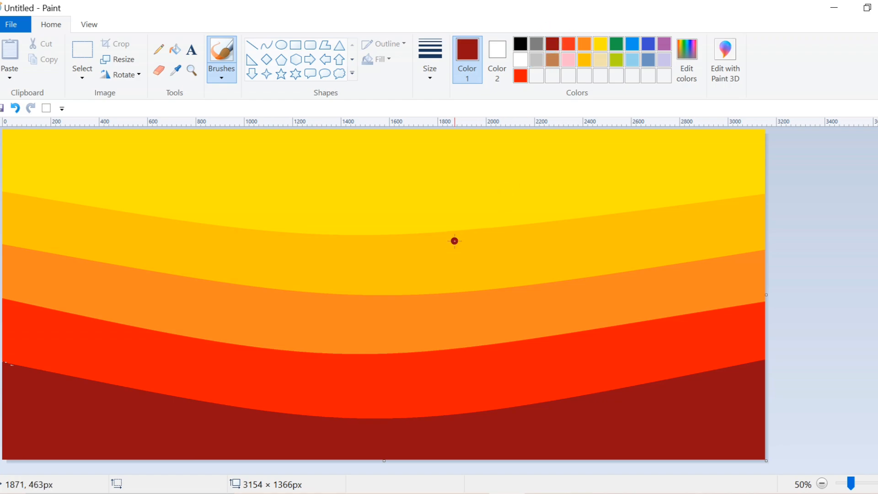
{"action": "mouse_move", "coordinate": [19, 358]}
{"action": "left_mouse_down"}
{"action": "mouse_move", "coordinate": [208, 401]}
{"action": "mouse_move", "coordinate": [330, 413]}
{"action": "mouse_move", "coordinate": [513, 394]}
{"action": "mouse_move", "coordinate": [467, 405]}
{"action": "mouse_move", "coordinate": [785, 343]}
{"action": "left_mouse_up"}
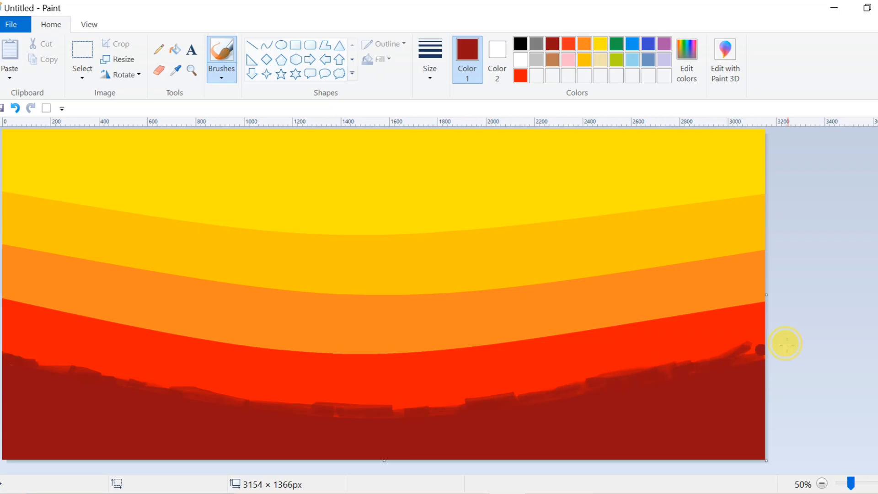
Spray red with the Airbrush along the whole lower edge of the orange band to blend it into the red band
{"action": "left_click", "coordinate": [521, 75]}
{"action": "mouse_move", "coordinate": [373, 345]}
{"action": "left_mouse_down"}
{"action": "mouse_move", "coordinate": [460, 341]}
{"action": "mouse_move", "coordinate": [393, 351]}
{"action": "mouse_move", "coordinate": [557, 324]}
{"action": "mouse_move", "coordinate": [503, 335]}
{"action": "mouse_move", "coordinate": [577, 330]}
{"action": "mouse_move", "coordinate": [725, 300]}
{"action": "left_mouse_up"}
{"action": "left_click", "coordinate": [221, 75]}
{"action": "left_click", "coordinate": [223, 156]}
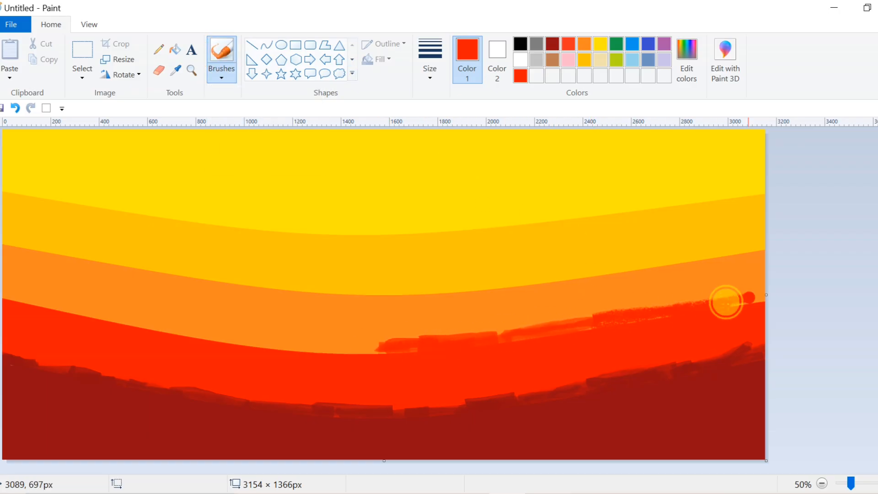
{"action": "left_click", "coordinate": [221, 75]}
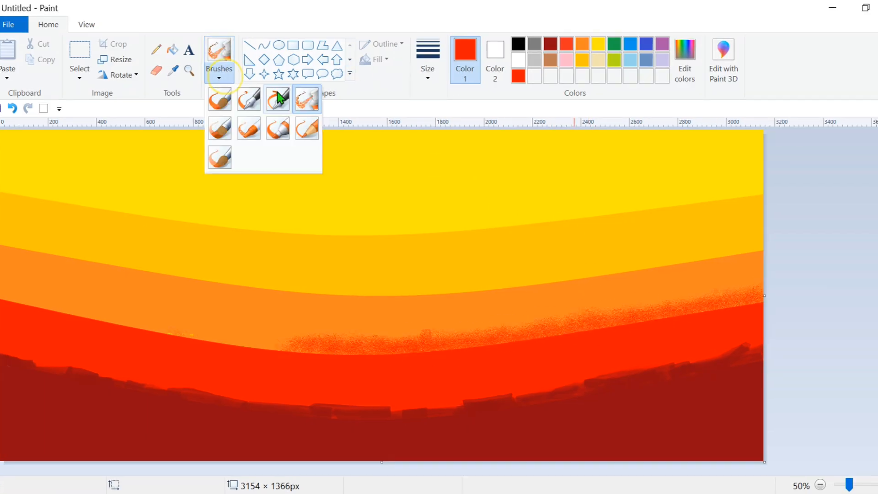
{"action": "left_click", "coordinate": [320, 98]}
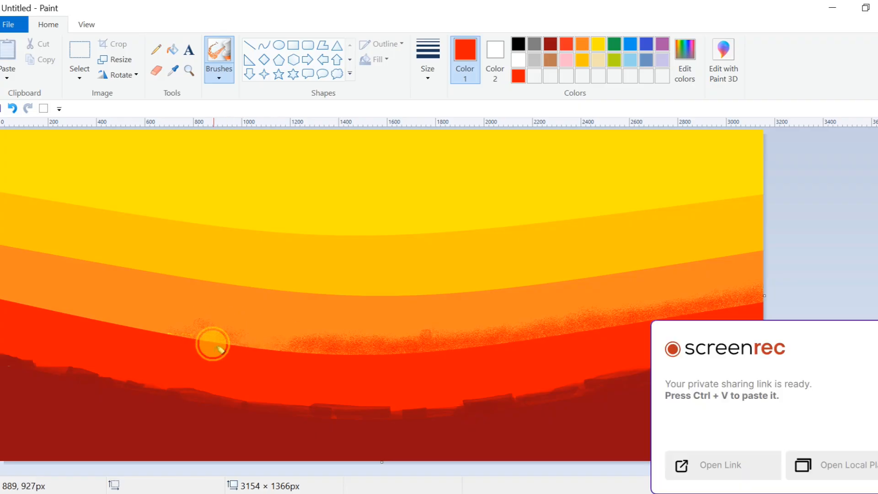
{"action": "mouse_move", "coordinate": [246, 330]}
{"action": "left_mouse_down"}
{"action": "mouse_move", "coordinate": [284, 341]}
{"action": "mouse_move", "coordinate": [35, 291]}
{"action": "mouse_move", "coordinate": [72, 303]}
{"action": "mouse_move", "coordinate": [123, 301]}
{"action": "mouse_move", "coordinate": [42, 283]}
{"action": "mouse_move", "coordinate": [276, 343]}
{"action": "mouse_move", "coordinate": [186, 327]}
{"action": "left_mouse_up"}
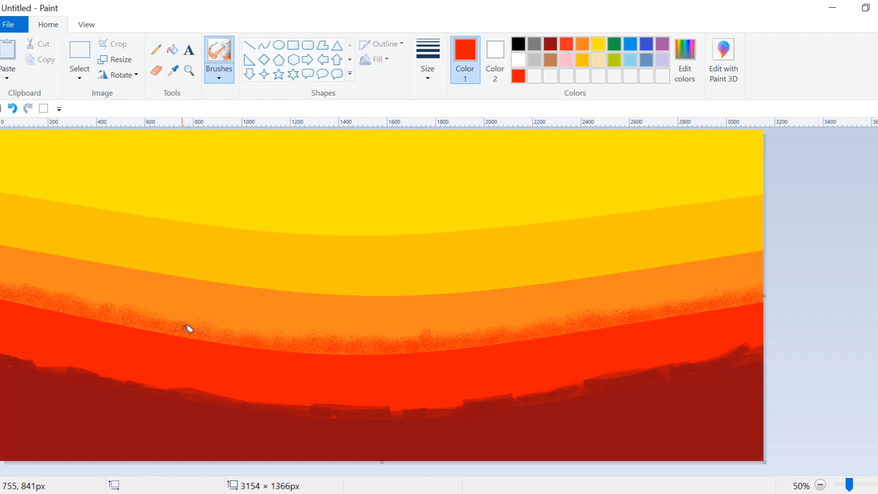
Airbrush orange along the lower edge of the gold band and gold along the lower edge of the yellow area
{"action": "left_click", "coordinate": [581, 46]}
{"action": "mouse_move", "coordinate": [455, 289]}
{"action": "left_mouse_down"}
{"action": "mouse_move", "coordinate": [660, 246]}
{"action": "mouse_move", "coordinate": [529, 272]}
{"action": "mouse_move", "coordinate": [584, 253]}
{"action": "mouse_move", "coordinate": [545, 265]}
{"action": "mouse_move", "coordinate": [639, 266]}
{"action": "mouse_move", "coordinate": [646, 254]}
{"action": "mouse_move", "coordinate": [552, 271]}
{"action": "mouse_move", "coordinate": [662, 254]}
{"action": "mouse_move", "coordinate": [662, 244]}
{"action": "mouse_move", "coordinate": [732, 235]}
{"action": "mouse_move", "coordinate": [677, 253]}
{"action": "mouse_move", "coordinate": [665, 253]}
{"action": "mouse_move", "coordinate": [753, 240]}
{"action": "mouse_move", "coordinate": [691, 244]}
{"action": "mouse_move", "coordinate": [743, 228]}
{"action": "mouse_move", "coordinate": [550, 260]}
{"action": "mouse_move", "coordinate": [628, 258]}
{"action": "mouse_move", "coordinate": [623, 247]}
{"action": "mouse_move", "coordinate": [679, 242]}
{"action": "mouse_move", "coordinate": [471, 278]}
{"action": "mouse_move", "coordinate": [384, 270]}
{"action": "mouse_move", "coordinate": [340, 279]}
{"action": "mouse_move", "coordinate": [529, 264]}
{"action": "mouse_move", "coordinate": [421, 276]}
{"action": "mouse_move", "coordinate": [498, 278]}
{"action": "mouse_move", "coordinate": [458, 266]}
{"action": "mouse_move", "coordinate": [434, 268]}
{"action": "mouse_move", "coordinate": [481, 269]}
{"action": "mouse_move", "coordinate": [262, 271]}
{"action": "mouse_move", "coordinate": [279, 272]}
{"action": "mouse_move", "coordinate": [268, 278]}
{"action": "mouse_move", "coordinate": [288, 266]}
{"action": "mouse_move", "coordinate": [307, 278]}
{"action": "mouse_move", "coordinate": [376, 284]}
{"action": "mouse_move", "coordinate": [150, 265]}
{"action": "mouse_move", "coordinate": [198, 261]}
{"action": "mouse_move", "coordinate": [259, 282]}
{"action": "mouse_move", "coordinate": [237, 263]}
{"action": "mouse_move", "coordinate": [266, 277]}
{"action": "mouse_move", "coordinate": [190, 249]}
{"action": "mouse_move", "coordinate": [129, 265]}
{"action": "mouse_move", "coordinate": [270, 284]}
{"action": "mouse_move", "coordinate": [10, 236]}
{"action": "mouse_move", "coordinate": [87, 254]}
{"action": "mouse_move", "coordinate": [167, 258]}
{"action": "mouse_move", "coordinate": [118, 243]}
{"action": "mouse_move", "coordinate": [6, 233]}
{"action": "mouse_move", "coordinate": [222, 267]}
{"action": "mouse_move", "coordinate": [105, 242]}
{"action": "left_mouse_up"}
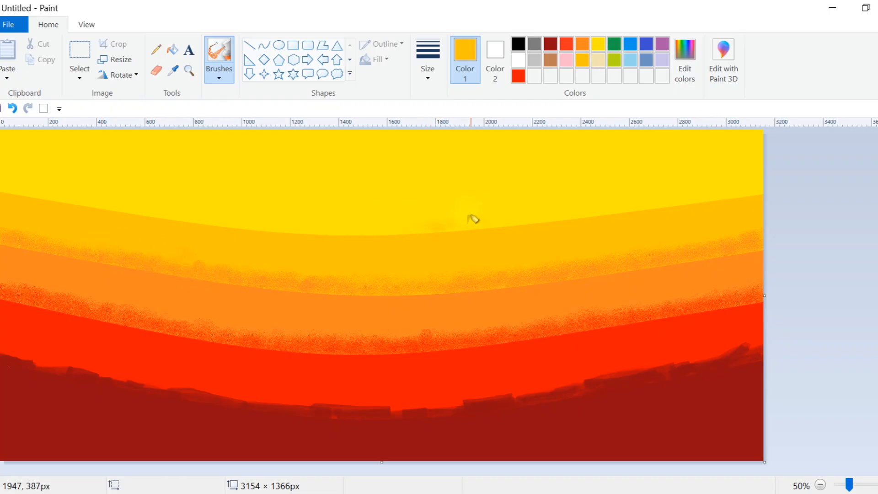
{"action": "key", "text": "ctrl+w"}
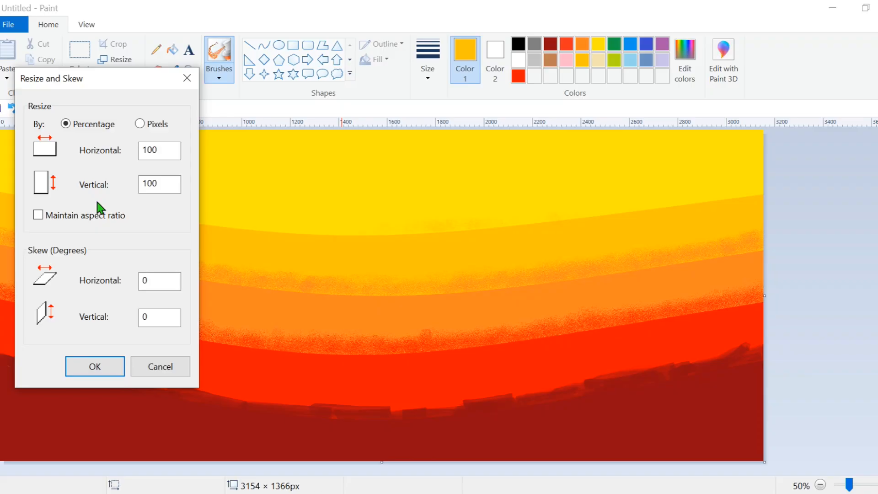
{"action": "key", "text": "Escape"}
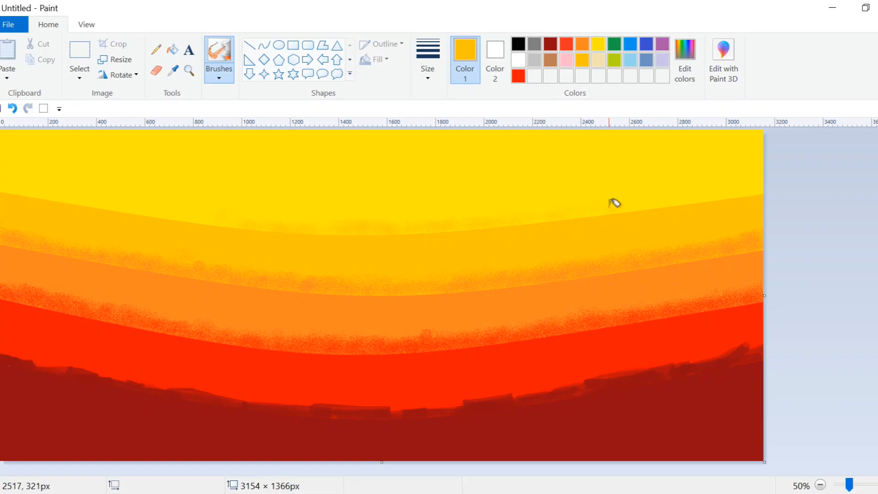
Airbrush dark red along the lower edge of the red band and switch the foreground colour to orange
{"action": "left_click", "coordinate": [550, 43]}
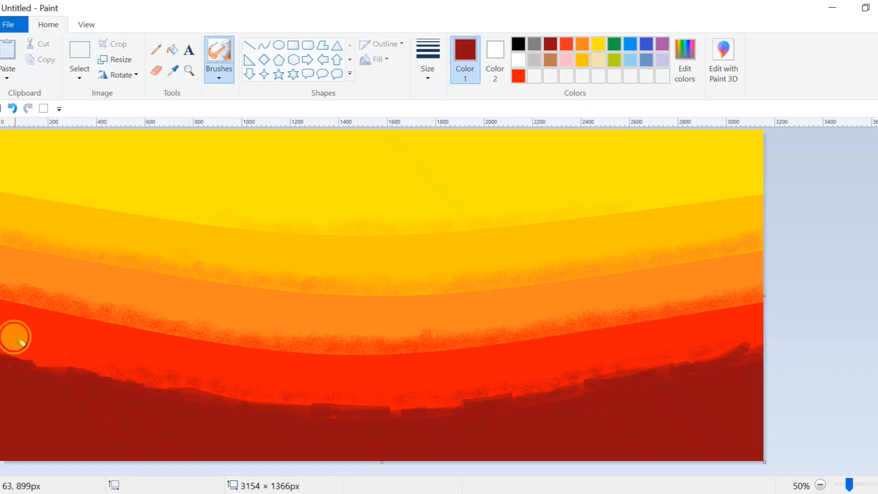
{"action": "left_click", "coordinate": [584, 44]}
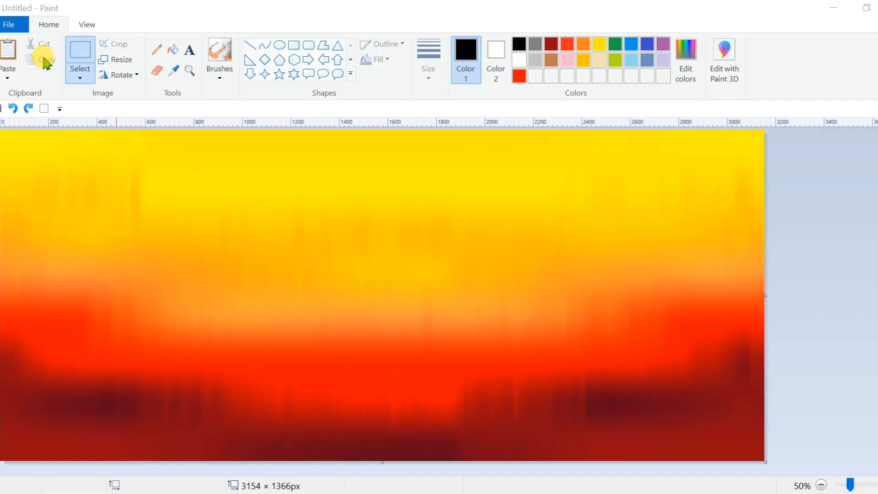
Select the whole picture and compress it vertically to about 1148 px high, leaving a white strip at the canvas bottom
{"action": "left_click", "coordinate": [79, 76]}
{"action": "left_click", "coordinate": [108, 160]}
{"action": "left_click_drag", "start_coordinate": [383, 461], "coordinate": [398, 407]}
Copy the compressed picture, paste it flipped vertically, and move the copy down over the white strip as a reflection
{"action": "right_click", "coordinate": [403, 351]}
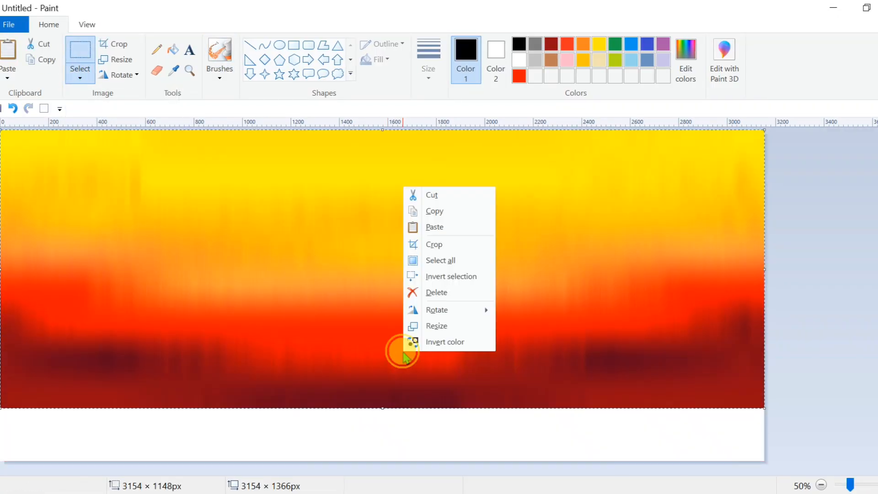
{"action": "left_click", "coordinate": [430, 211]}
{"action": "right_click", "coordinate": [427, 231]}
{"action": "left_click", "coordinate": [459, 273]}
{"action": "right_click", "coordinate": [429, 263]}
{"action": "mouse_move", "coordinate": [467, 384]}
{"action": "left_click", "coordinate": [542, 434]}
{"action": "left_click_drag", "start_coordinate": [384, 161], "coordinate": [378, 414]}
{"action": "left_click", "coordinate": [861, 299]}
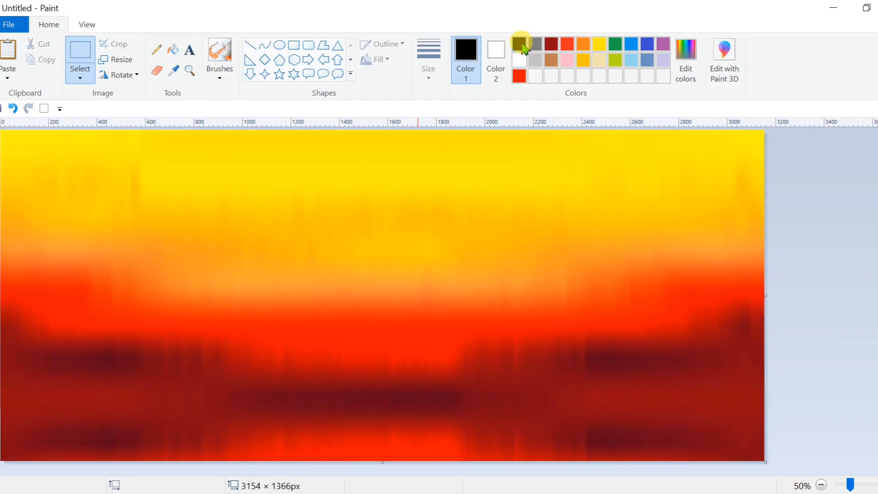
Draw a straight black horizon line across the full canvas width above the reflected part
{"action": "left_click", "coordinate": [250, 45]}
{"action": "left_click_drag", "start_coordinate": [3, 368], "coordinate": [795, 365]}
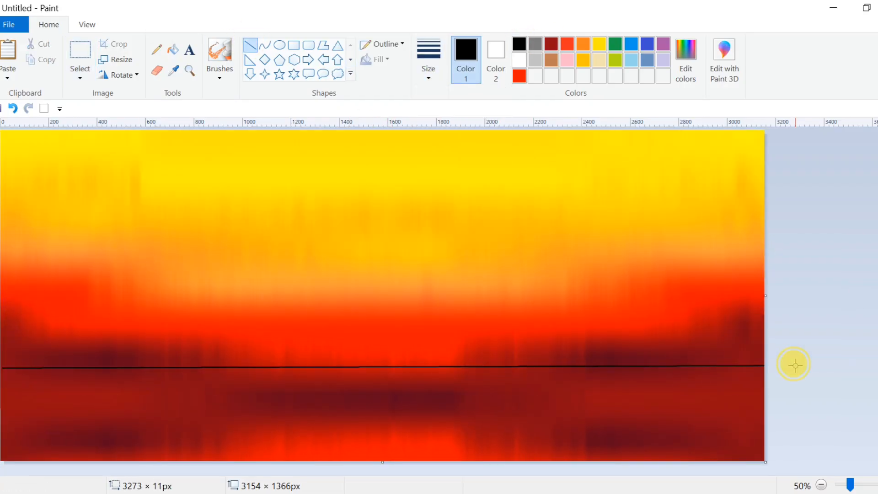
{"action": "left_click_drag", "start_coordinate": [646, 360], "coordinate": [625, 362]}
Brush black wavy hill outlines rising from the horizon line at the left and right sides of the picture
{"action": "left_click", "coordinate": [219, 57]}
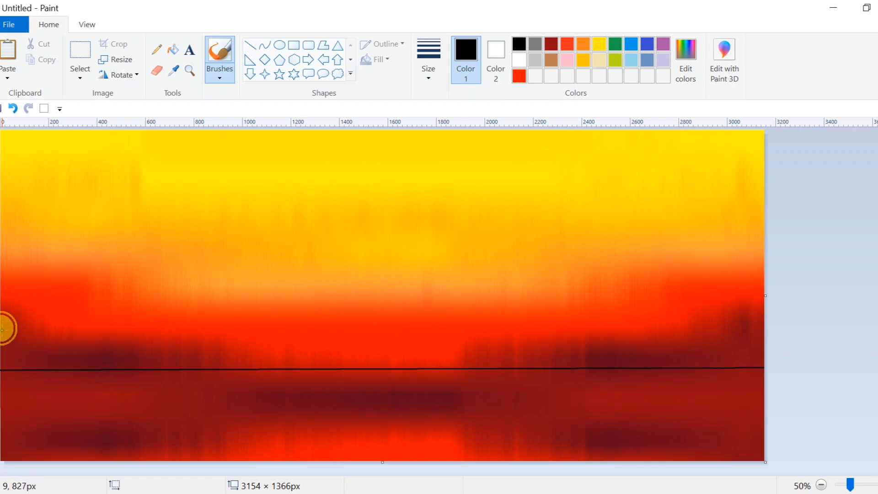
{"action": "mouse_move", "coordinate": [19, 321]}
{"action": "left_mouse_down"}
{"action": "mouse_move", "coordinate": [75, 349]}
{"action": "mouse_move", "coordinate": [130, 319]}
{"action": "mouse_move", "coordinate": [167, 325]}
{"action": "mouse_move", "coordinate": [199, 347]}
{"action": "mouse_move", "coordinate": [264, 368]}
{"action": "left_mouse_up"}
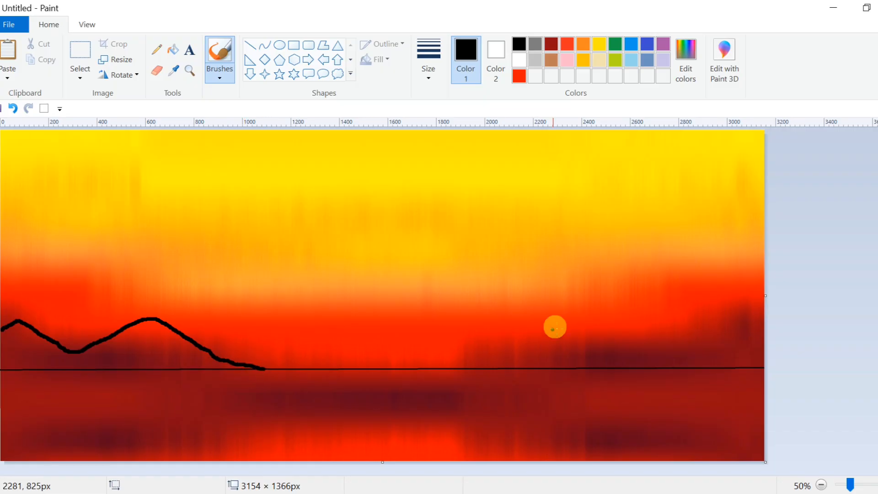
{"action": "mouse_move", "coordinate": [537, 362]}
{"action": "left_mouse_down"}
{"action": "mouse_move", "coordinate": [612, 323]}
{"action": "mouse_move", "coordinate": [662, 331]}
{"action": "mouse_move", "coordinate": [770, 289]}
{"action": "left_mouse_up"}
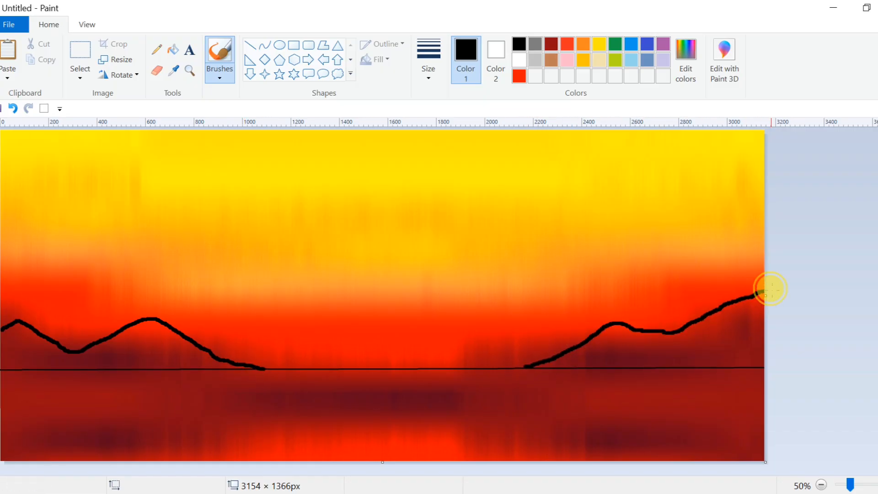
Paint the areas inside both hill outlines solid red down to the horizon line with a brush
{"action": "left_click", "coordinate": [519, 75]}
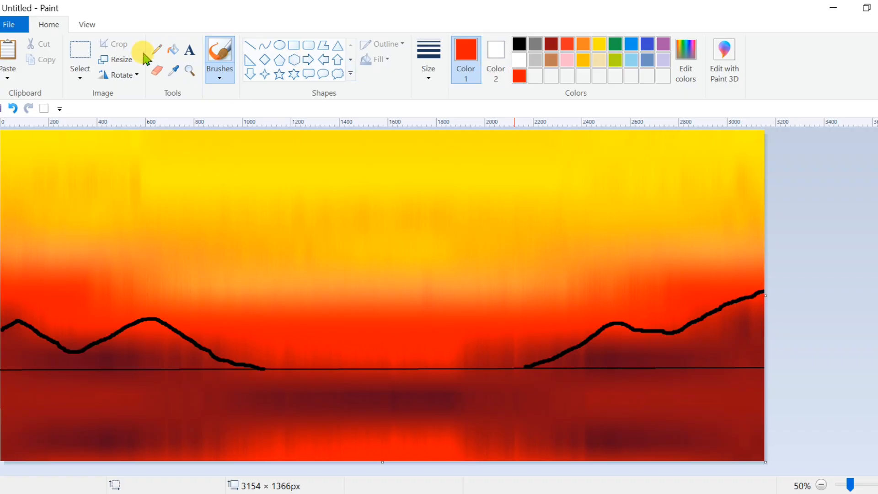
{"action": "left_click", "coordinate": [156, 49]}
{"action": "left_click_drag", "start_coordinate": [624, 355], "coordinate": [657, 346]}
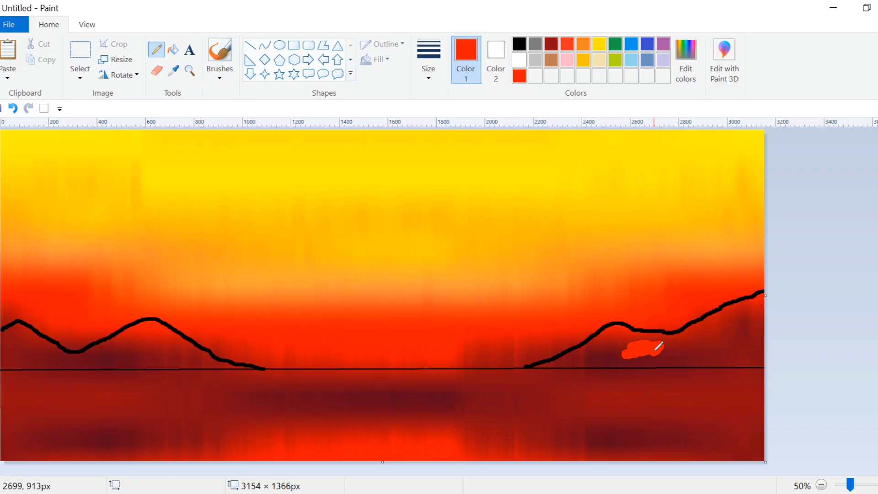
{"action": "key", "text": "ctrl+z"}
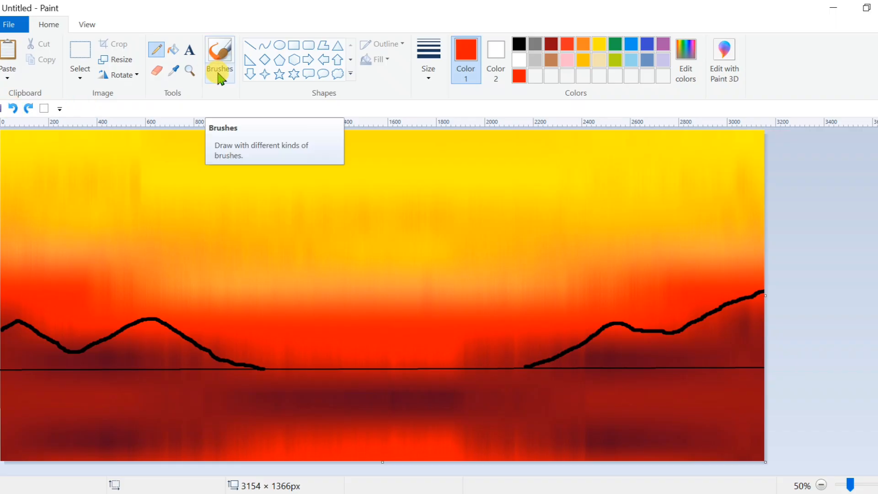
{"action": "left_click", "coordinate": [219, 73]}
{"action": "mouse_move", "coordinate": [643, 340]}
{"action": "left_mouse_down"}
{"action": "mouse_move", "coordinate": [616, 334]}
{"action": "mouse_move", "coordinate": [737, 310]}
{"action": "mouse_move", "coordinate": [722, 333]}
{"action": "mouse_move", "coordinate": [715, 323]}
{"action": "mouse_move", "coordinate": [711, 352]}
{"action": "mouse_move", "coordinate": [645, 358]}
{"action": "mouse_move", "coordinate": [721, 358]}
{"action": "mouse_move", "coordinate": [685, 361]}
{"action": "mouse_move", "coordinate": [690, 353]}
{"action": "mouse_move", "coordinate": [752, 343]}
{"action": "mouse_move", "coordinate": [744, 315]}
{"action": "mouse_move", "coordinate": [623, 329]}
{"action": "mouse_move", "coordinate": [586, 355]}
{"action": "mouse_move", "coordinate": [651, 356]}
{"action": "mouse_move", "coordinate": [575, 352]}
{"action": "mouse_move", "coordinate": [604, 349]}
{"action": "left_mouse_up"}
{"action": "mouse_move", "coordinate": [159, 331]}
{"action": "left_mouse_down"}
{"action": "mouse_move", "coordinate": [105, 353]}
{"action": "mouse_move", "coordinate": [177, 337]}
{"action": "mouse_move", "coordinate": [193, 350]}
{"action": "mouse_move", "coordinate": [152, 325]}
{"action": "mouse_move", "coordinate": [119, 335]}
{"action": "mouse_move", "coordinate": [155, 333]}
{"action": "mouse_move", "coordinate": [88, 360]}
{"action": "mouse_move", "coordinate": [201, 363]}
{"action": "mouse_move", "coordinate": [137, 354]}
{"action": "mouse_move", "coordinate": [161, 346]}
{"action": "mouse_move", "coordinate": [194, 355]}
{"action": "mouse_move", "coordinate": [2, 361]}
{"action": "mouse_move", "coordinate": [86, 363]}
{"action": "mouse_move", "coordinate": [7, 346]}
{"action": "mouse_move", "coordinate": [15, 327]}
{"action": "mouse_move", "coordinate": [49, 347]}
{"action": "mouse_move", "coordinate": [17, 326]}
{"action": "mouse_move", "coordinate": [21, 340]}
{"action": "mouse_move", "coordinate": [48, 352]}
{"action": "mouse_move", "coordinate": [18, 342]}
{"action": "left_mouse_up"}
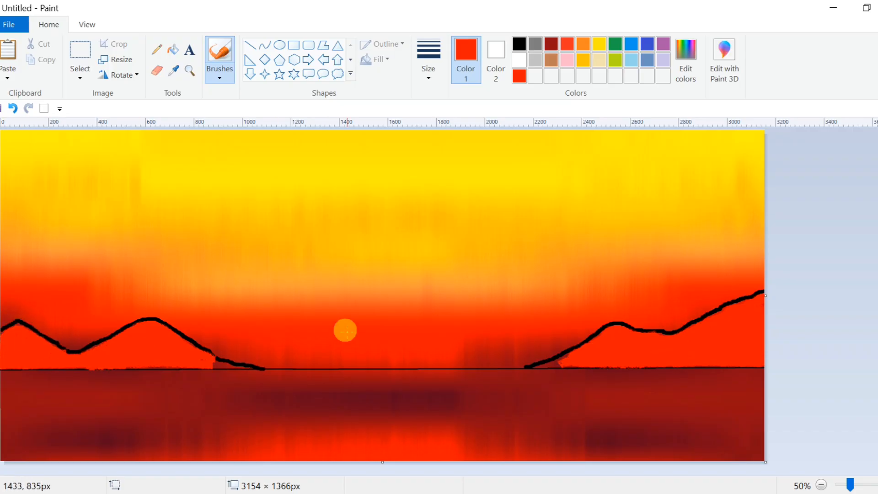
{"action": "mouse_move", "coordinate": [533, 364]}
{"action": "left_mouse_down"}
{"action": "mouse_move", "coordinate": [555, 358]}
{"action": "mouse_move", "coordinate": [541, 360]}
{"action": "left_mouse_up"}
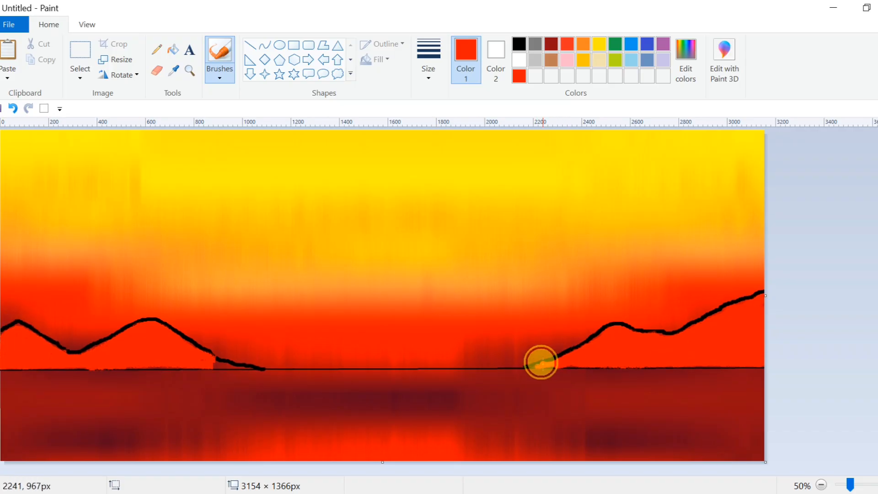
{"action": "left_click_drag", "start_coordinate": [221, 357], "coordinate": [245, 367]}
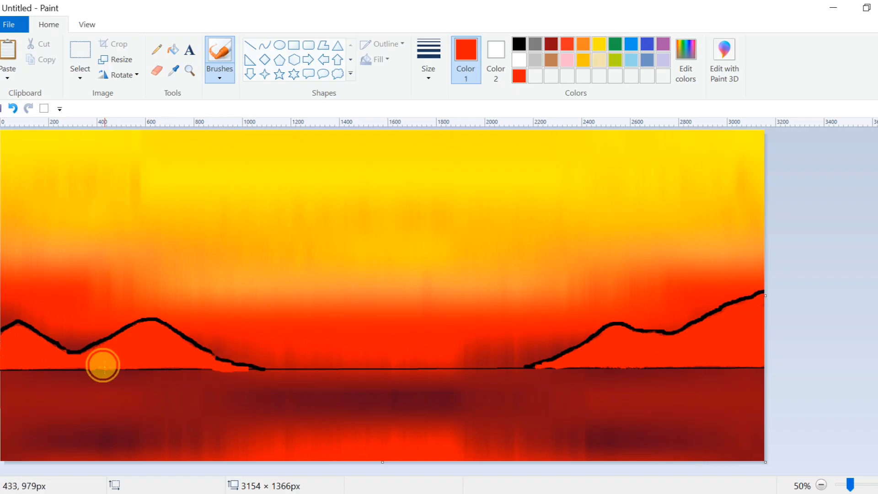
Redraw the black horizon line across the full canvas width using the thickest line preset
{"action": "left_click", "coordinate": [518, 44]}
{"action": "left_click", "coordinate": [250, 45]}
{"action": "left_click_drag", "start_coordinate": [6, 367], "coordinate": [768, 368]}
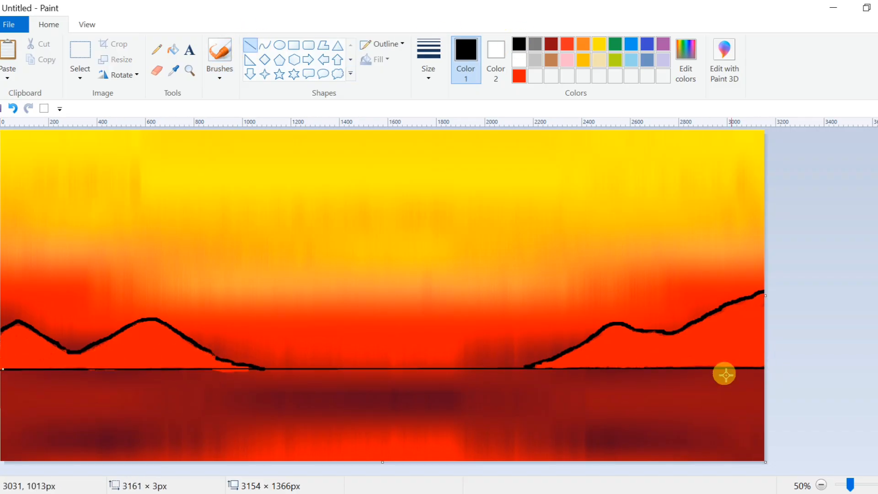
{"action": "left_click", "coordinate": [551, 44]}
{"action": "left_click", "coordinate": [520, 43]}
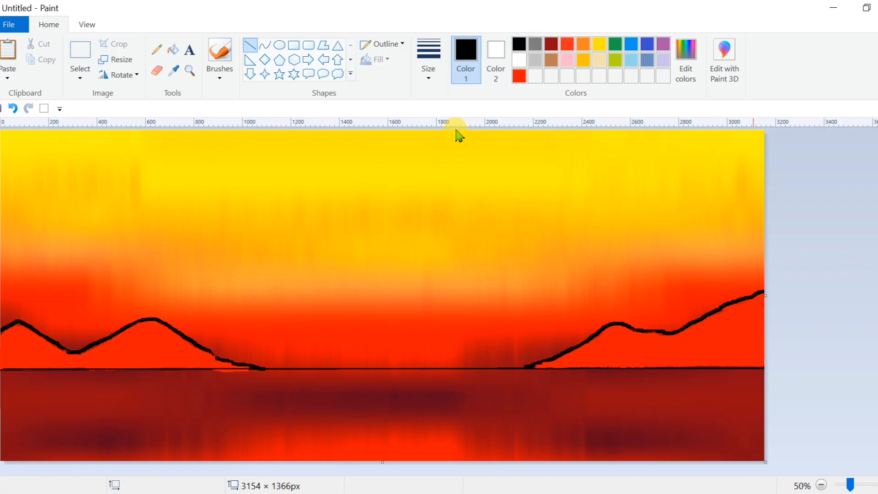
{"action": "key", "text": "ctrl+z"}
{"action": "left_click", "coordinate": [430, 76]}
{"action": "left_click", "coordinate": [436, 187]}
{"action": "left_click_drag", "start_coordinate": [1, 369], "coordinate": [773, 367]}
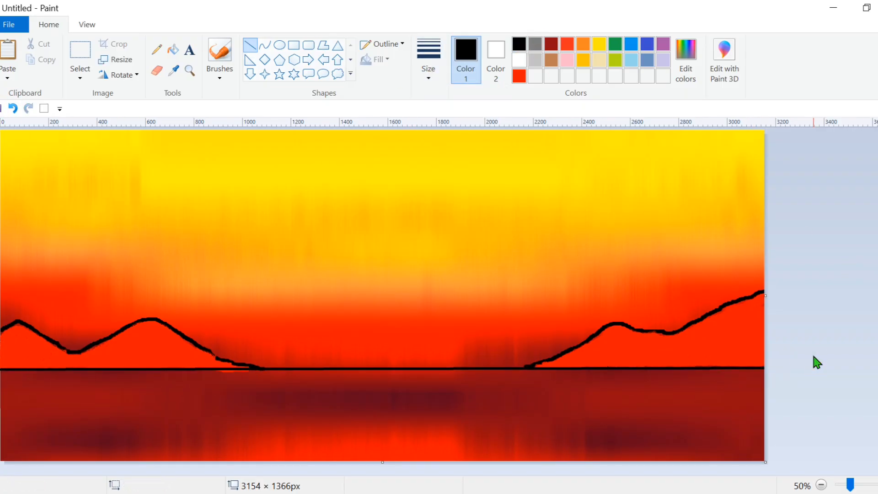
Draw short, thin dark red horizontal pencil strokes as texture across the right hill
{"action": "left_click", "coordinate": [551, 44]}
{"action": "left_click", "coordinate": [156, 49]}
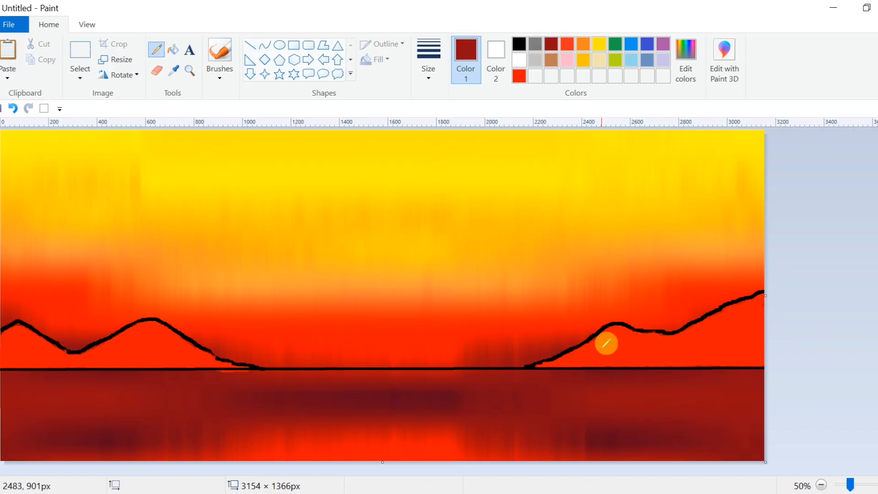
{"action": "mouse_move", "coordinate": [599, 347]}
{"action": "left_mouse_down"}
{"action": "mouse_move", "coordinate": [644, 346]}
{"action": "mouse_move", "coordinate": [634, 350]}
{"action": "left_mouse_up"}
{"action": "left_click", "coordinate": [13, 109]}
{"action": "left_click", "coordinate": [428, 74]}
{"action": "left_click", "coordinate": [445, 158]}
{"action": "left_click", "coordinate": [428, 68]}
{"action": "left_click", "coordinate": [445, 185]}
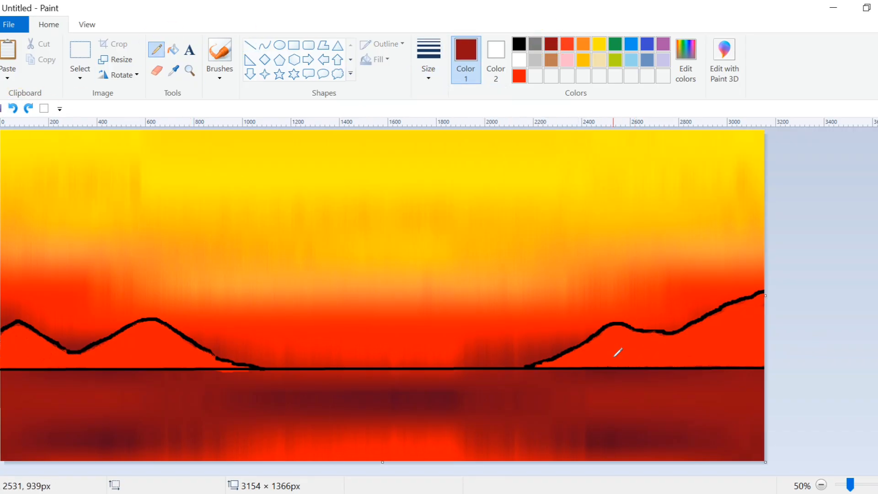
{"action": "mouse_move", "coordinate": [622, 361]}
{"action": "left_mouse_down"}
{"action": "mouse_move", "coordinate": [708, 341]}
{"action": "mouse_move", "coordinate": [700, 354]}
{"action": "left_mouse_up"}
{"action": "left_click_drag", "start_coordinate": [711, 359], "coordinate": [733, 360]}
{"action": "left_click_drag", "start_coordinate": [724, 346], "coordinate": [755, 347]}
{"action": "left_click_drag", "start_coordinate": [752, 338], "coordinate": [756, 337]}
{"action": "left_click", "coordinate": [13, 109]}
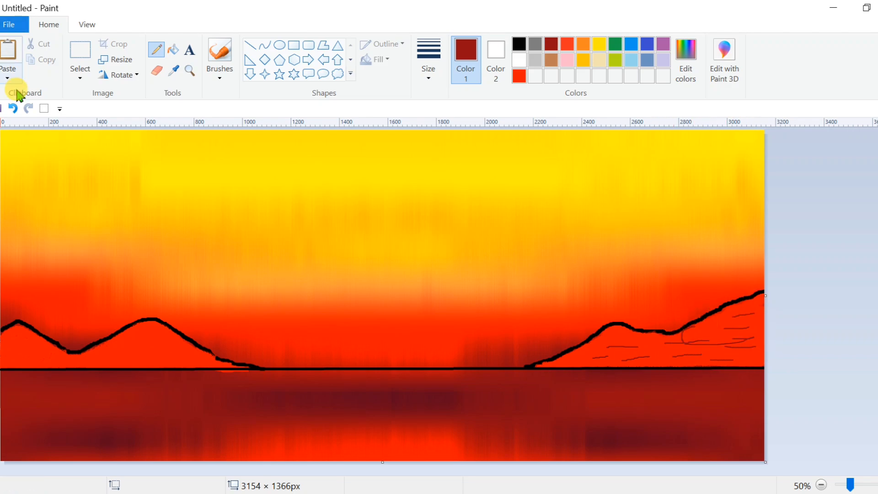
{"action": "left_click_drag", "start_coordinate": [691, 331], "coordinate": [716, 330]}
{"action": "left_click_drag", "start_coordinate": [721, 339], "coordinate": [757, 337]}
{"action": "left_click_drag", "start_coordinate": [570, 357], "coordinate": [586, 357]}
{"action": "left_click_drag", "start_coordinate": [590, 347], "coordinate": [604, 347]}
{"action": "left_click_drag", "start_coordinate": [657, 360], "coordinate": [692, 360]}
{"action": "left_click_drag", "start_coordinate": [662, 349], "coordinate": [679, 349]}
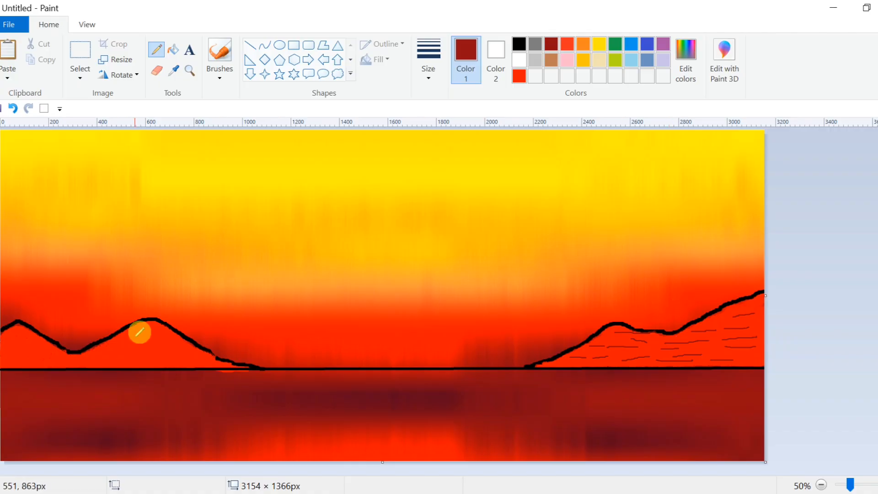
Texture both humps of the left hill with short dark red horizontal pencil strokes
{"action": "left_click_drag", "start_coordinate": [132, 330], "coordinate": [160, 331]}
{"action": "left_click_drag", "start_coordinate": [110, 344], "coordinate": [138, 343]}
{"action": "left_click_drag", "start_coordinate": [150, 344], "coordinate": [179, 343]}
{"action": "left_click_drag", "start_coordinate": [99, 353], "coordinate": [118, 353]}
{"action": "left_click_drag", "start_coordinate": [142, 352], "coordinate": [170, 352]}
{"action": "left_click_drag", "start_coordinate": [188, 353], "coordinate": [196, 352]}
{"action": "left_click_drag", "start_coordinate": [107, 364], "coordinate": [127, 364]}
{"action": "left_click_drag", "start_coordinate": [150, 360], "coordinate": [224, 365]}
{"action": "mouse_move", "coordinate": [33, 353]}
{"action": "left_mouse_down"}
{"action": "mouse_move", "coordinate": [58, 353]}
{"action": "mouse_move", "coordinate": [60, 362]}
{"action": "left_mouse_up"}
{"action": "left_click_drag", "start_coordinate": [70, 363], "coordinate": [85, 361]}
{"action": "left_click_drag", "start_coordinate": [73, 357], "coordinate": [95, 354]}
{"action": "left_click_drag", "start_coordinate": [11, 352], "coordinate": [26, 353]}
{"action": "mouse_move", "coordinate": [12, 361]}
{"action": "left_mouse_down"}
{"action": "mouse_move", "coordinate": [23, 360]}
{"action": "mouse_move", "coordinate": [30, 341]}
{"action": "left_mouse_up"}
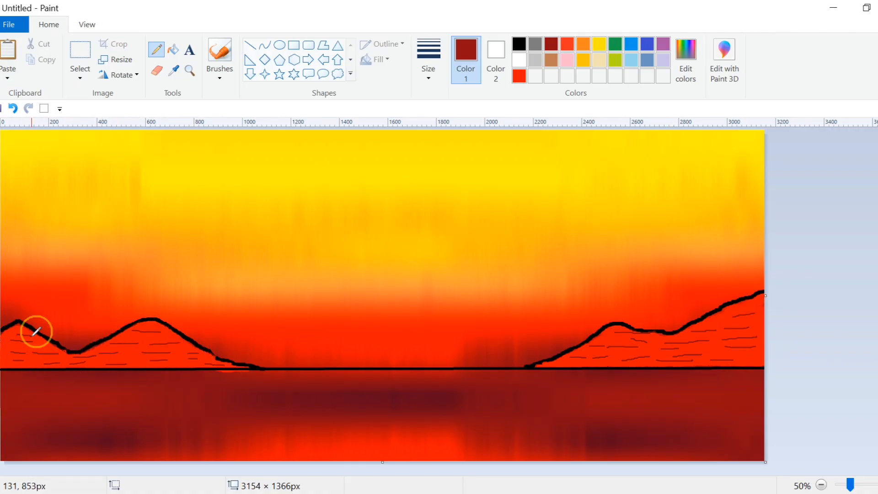
Draw a solid orange ellipse about 677 × 543 px as the sun, resting on the middle of the horizon line
{"action": "left_click", "coordinate": [582, 44]}
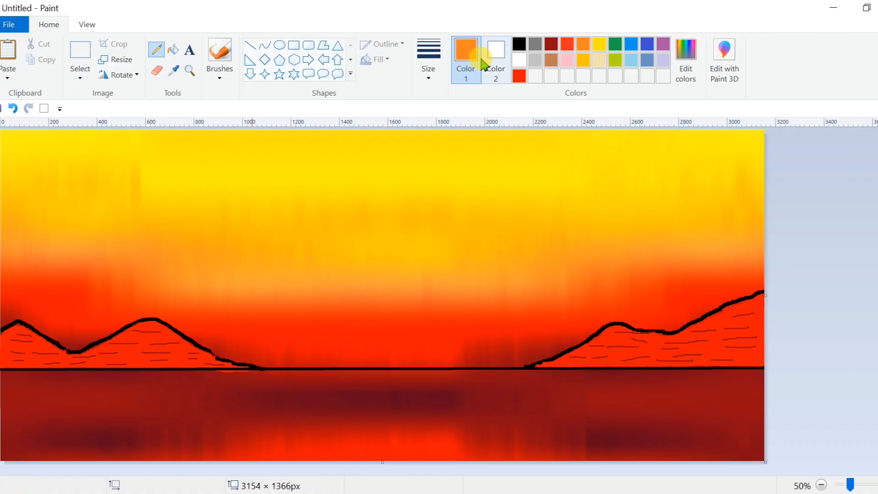
{"action": "left_click", "coordinate": [496, 60]}
{"action": "left_click", "coordinate": [583, 44]}
{"action": "left_click", "coordinate": [279, 45]}
{"action": "left_click", "coordinate": [393, 44]}
{"action": "left_click", "coordinate": [377, 59]}
{"action": "left_click", "coordinate": [383, 95]}
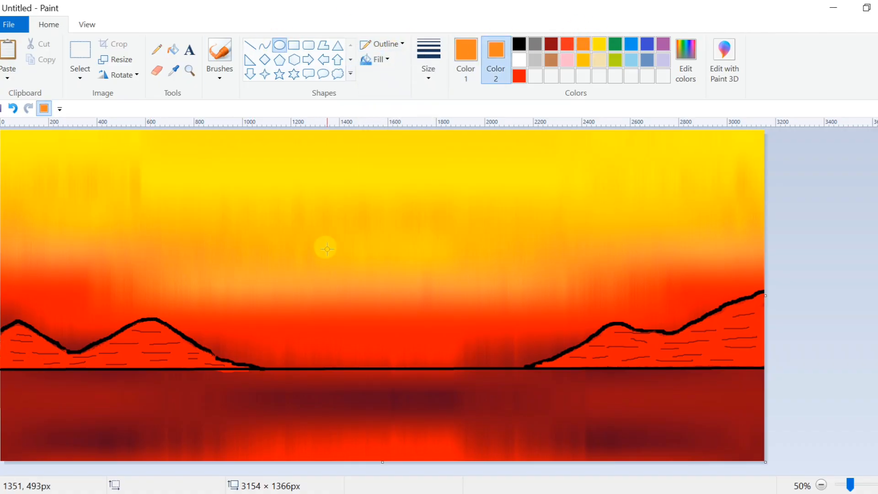
{"action": "left_click_drag", "start_coordinate": [327, 250], "coordinate": [474, 368]}
{"action": "left_click_drag", "start_coordinate": [400, 249], "coordinate": [400, 235]}
{"action": "left_click_drag", "start_coordinate": [327, 302], "coordinate": [314, 302]}
{"action": "left_click_drag", "start_coordinate": [473, 302], "coordinate": [477, 301]}
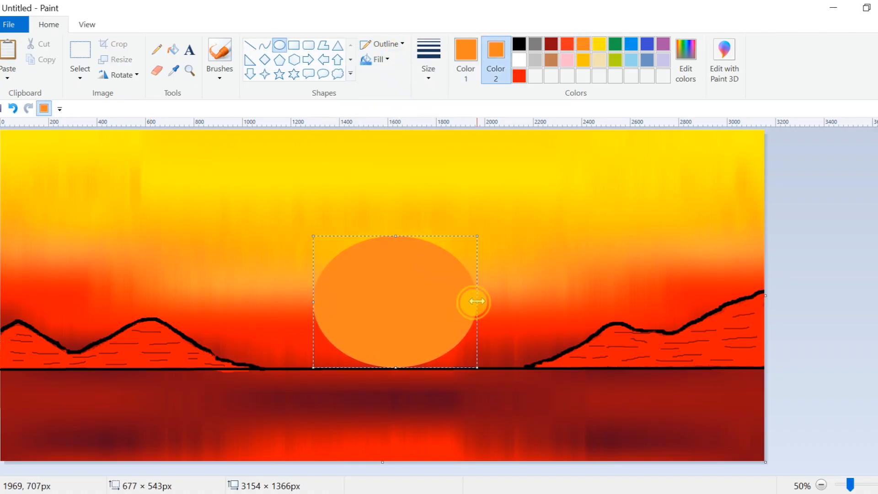
{"action": "left_click", "coordinate": [843, 337]}
Scribble the sun's orange reflection with the pencil on the water below it, narrowing towards the bottom of the picture
{"action": "left_click", "coordinate": [156, 49]}
{"action": "left_click", "coordinate": [428, 60]}
{"action": "left_click", "coordinate": [446, 158]}
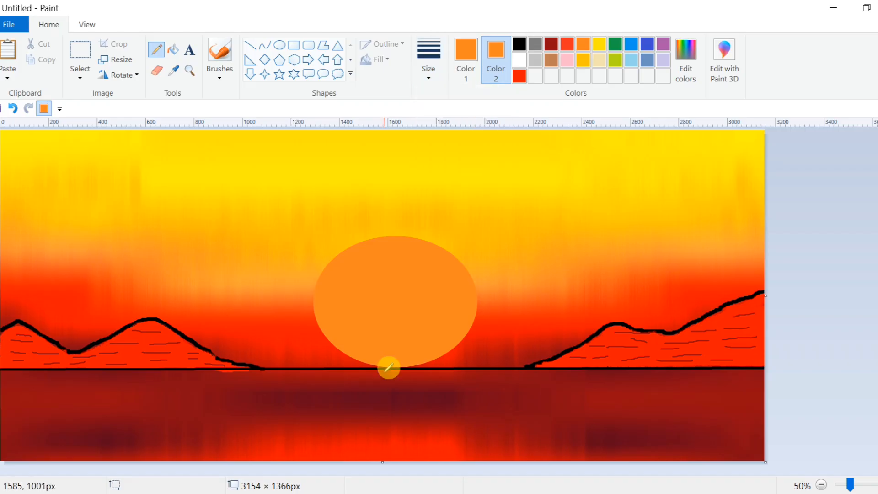
{"action": "mouse_move", "coordinate": [391, 366]}
{"action": "left_mouse_down"}
{"action": "mouse_move", "coordinate": [367, 377]}
{"action": "mouse_move", "coordinate": [405, 380]}
{"action": "mouse_move", "coordinate": [394, 390]}
{"action": "mouse_move", "coordinate": [425, 394]}
{"action": "mouse_move", "coordinate": [393, 412]}
{"action": "mouse_move", "coordinate": [418, 410]}
{"action": "mouse_move", "coordinate": [401, 440]}
{"action": "mouse_move", "coordinate": [413, 430]}
{"action": "mouse_move", "coordinate": [403, 401]}
{"action": "mouse_move", "coordinate": [355, 386]}
{"action": "mouse_move", "coordinate": [372, 377]}
{"action": "mouse_move", "coordinate": [438, 376]}
{"action": "mouse_move", "coordinate": [431, 405]}
{"action": "mouse_move", "coordinate": [404, 410]}
{"action": "mouse_move", "coordinate": [389, 443]}
{"action": "left_mouse_up"}
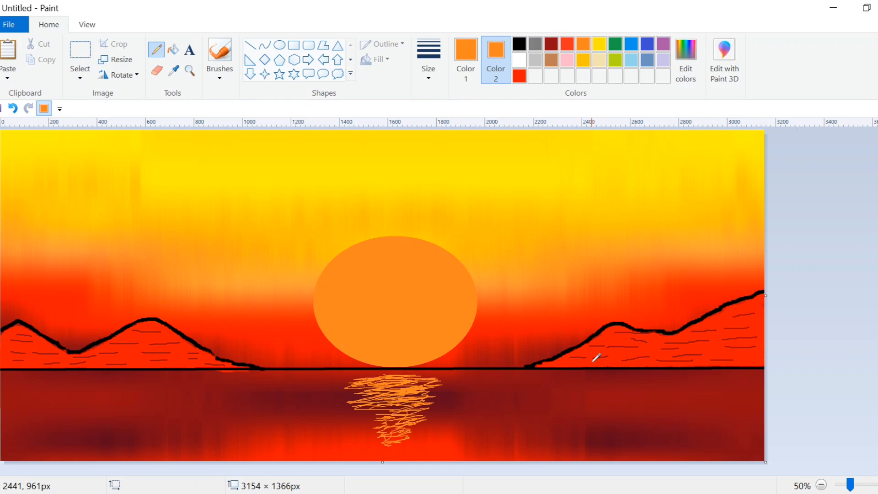
Outline an angled pier with straight pale cream lines, from the bottom-left corner to the right edge and back towards the right hill's foot
{"action": "left_click", "coordinate": [602, 60]}
{"action": "left_click", "coordinate": [250, 45]}
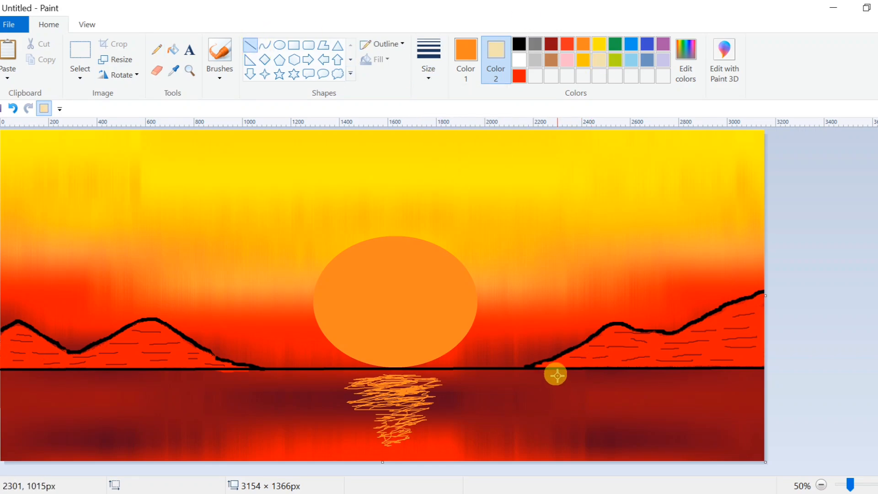
{"action": "mouse_move", "coordinate": [556, 374]}
{"action": "left_mouse_down"}
{"action": "mouse_move", "coordinate": [598, 394]}
{"action": "mouse_move", "coordinate": [667, 400]}
{"action": "left_mouse_up"}
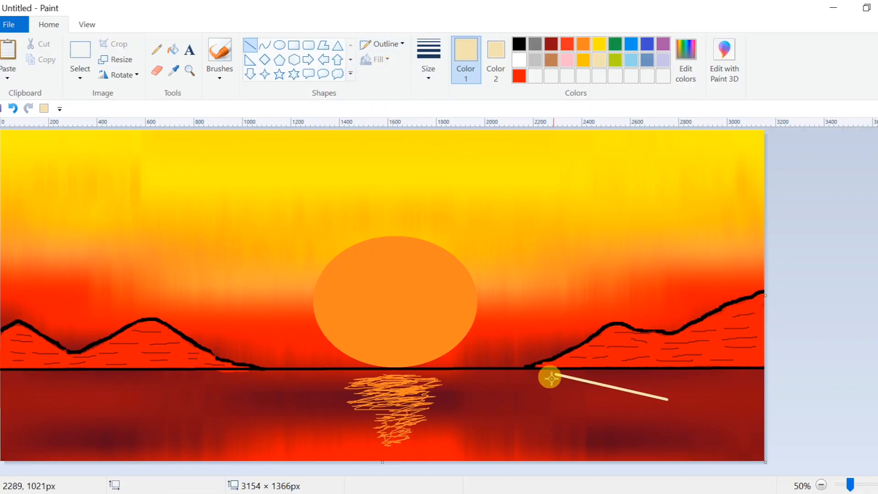
{"action": "mouse_move", "coordinate": [555, 376]}
{"action": "left_mouse_down"}
{"action": "mouse_move", "coordinate": [666, 400]}
{"action": "mouse_move", "coordinate": [135, 437]}
{"action": "mouse_move", "coordinate": [1, 459]}
{"action": "left_mouse_up"}
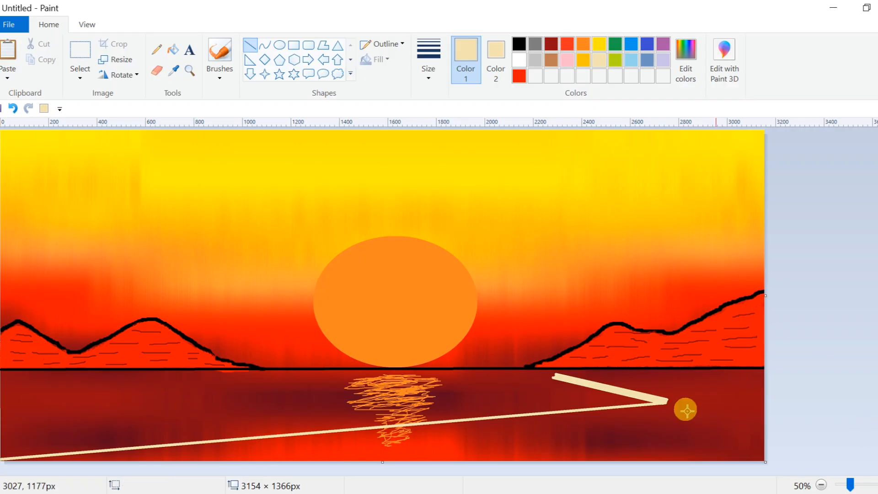
{"action": "mouse_move", "coordinate": [555, 373]}
{"action": "left_mouse_down"}
{"action": "mouse_move", "coordinate": [686, 383]}
{"action": "mouse_move", "coordinate": [769, 402]}
{"action": "mouse_move", "coordinate": [483, 466]}
{"action": "left_mouse_up"}
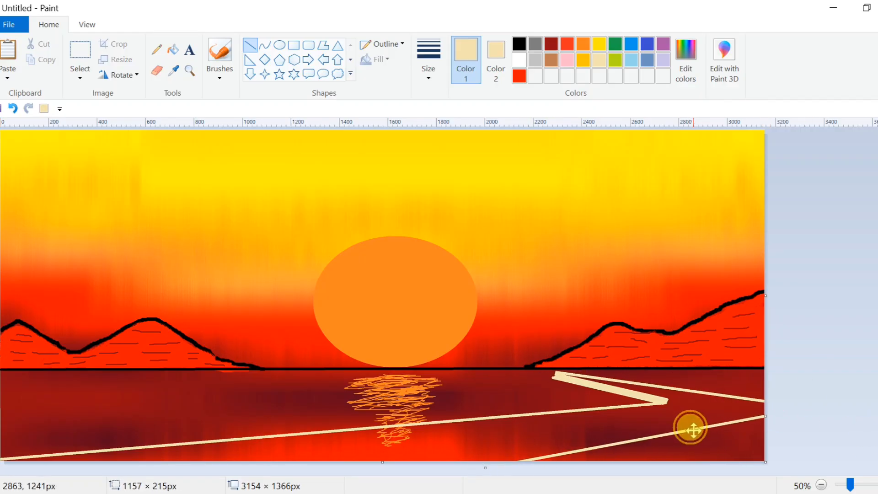
{"action": "left_click", "coordinate": [874, 408]}
Paint the area inside the pier outline solid pale cream with a brush
{"action": "left_click", "coordinate": [220, 79]}
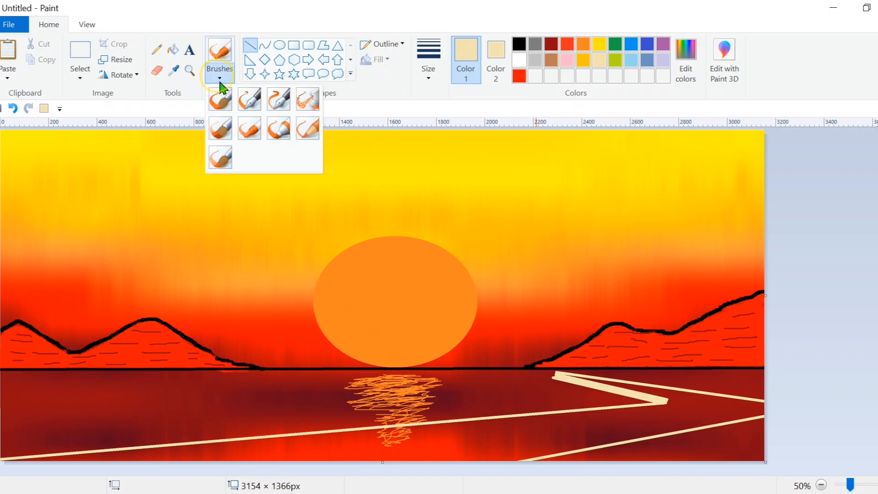
{"action": "left_click", "coordinate": [221, 97]}
{"action": "mouse_move", "coordinate": [478, 452]}
{"action": "left_mouse_down"}
{"action": "mouse_move", "coordinate": [349, 445]}
{"action": "mouse_move", "coordinate": [461, 428]}
{"action": "mouse_move", "coordinate": [34, 457]}
{"action": "mouse_move", "coordinate": [84, 457]}
{"action": "left_mouse_up"}
{"action": "mouse_move", "coordinate": [7, 459]}
{"action": "left_mouse_down"}
{"action": "mouse_move", "coordinate": [481, 439]}
{"action": "mouse_move", "coordinate": [430, 455]}
{"action": "mouse_move", "coordinate": [497, 461]}
{"action": "mouse_move", "coordinate": [553, 432]}
{"action": "mouse_move", "coordinate": [545, 434]}
{"action": "mouse_move", "coordinate": [677, 416]}
{"action": "mouse_move", "coordinate": [544, 446]}
{"action": "left_mouse_up"}
{"action": "mouse_move", "coordinate": [698, 412]}
{"action": "left_mouse_down"}
{"action": "mouse_move", "coordinate": [745, 408]}
{"action": "mouse_move", "coordinate": [527, 457]}
{"action": "left_mouse_up"}
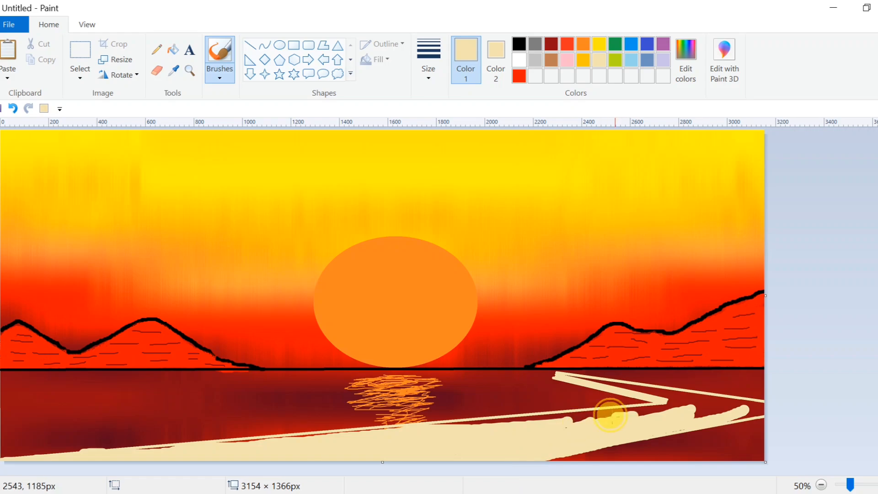
{"action": "mouse_move", "coordinate": [610, 415]}
{"action": "left_mouse_down"}
{"action": "mouse_move", "coordinate": [427, 424]}
{"action": "mouse_move", "coordinate": [564, 411]}
{"action": "mouse_move", "coordinate": [623, 417]}
{"action": "mouse_move", "coordinate": [219, 447]}
{"action": "mouse_move", "coordinate": [323, 427]}
{"action": "mouse_move", "coordinate": [144, 451]}
{"action": "left_mouse_up"}
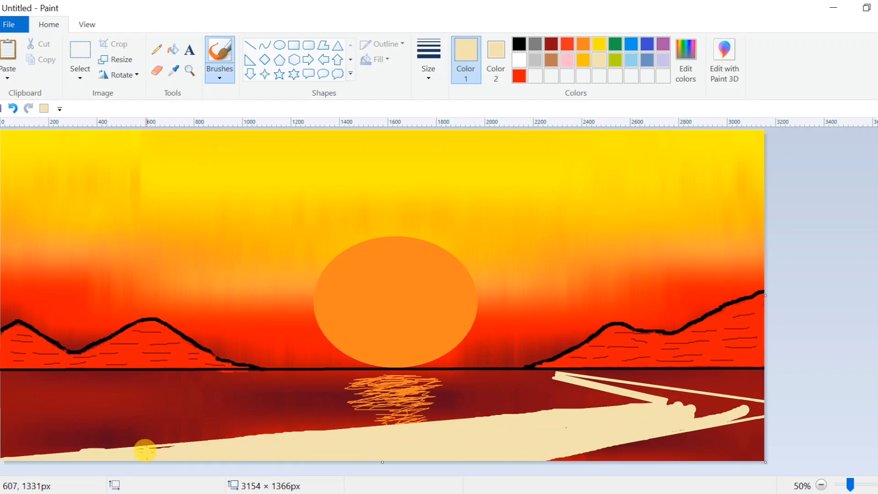
{"action": "mouse_move", "coordinate": [588, 386]}
{"action": "left_mouse_down"}
{"action": "mouse_move", "coordinate": [587, 379]}
{"action": "mouse_move", "coordinate": [740, 408]}
{"action": "mouse_move", "coordinate": [684, 399]}
{"action": "left_mouse_up"}
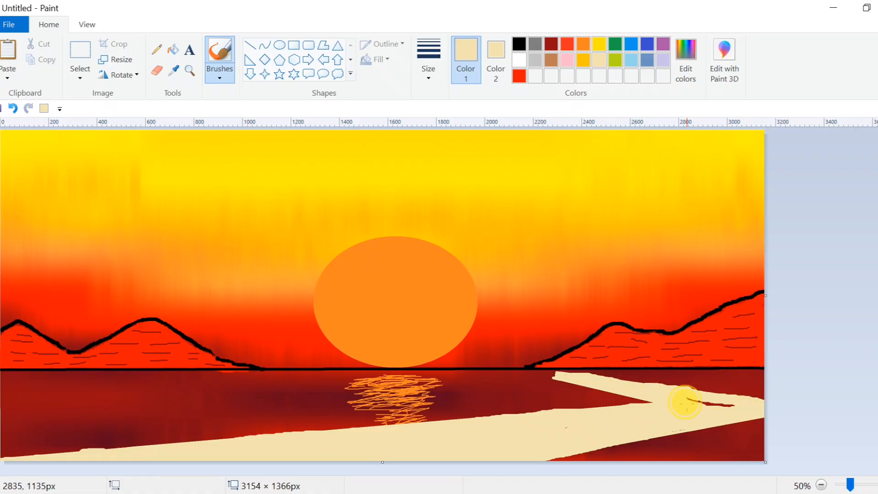
Straighten the upper edge and tip of the pier's far arm with pale cream lines
{"action": "left_click", "coordinate": [250, 44]}
{"action": "left_click_drag", "start_coordinate": [556, 373], "coordinate": [772, 395]}
{"action": "left_click", "coordinate": [215, 48]}
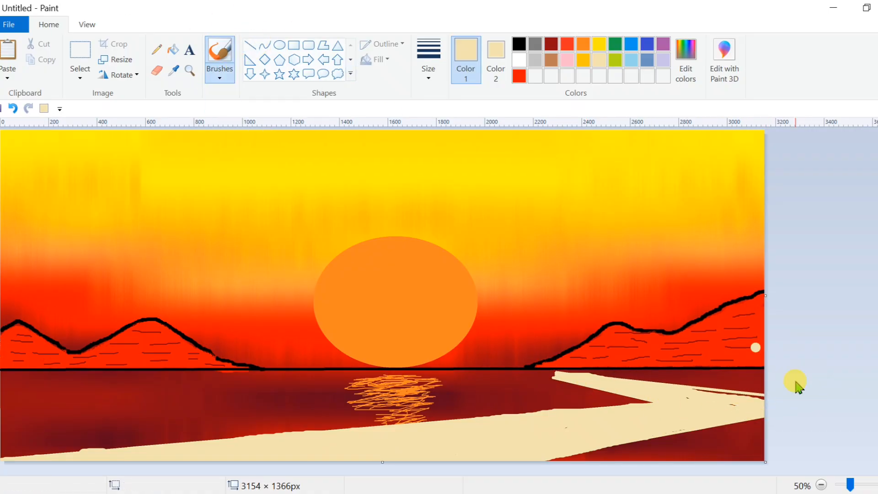
{"action": "left_click", "coordinate": [250, 45]}
{"action": "mouse_move", "coordinate": [554, 370]}
{"action": "left_mouse_down"}
{"action": "mouse_move", "coordinate": [566, 386]}
{"action": "mouse_move", "coordinate": [579, 372]}
{"action": "left_mouse_up"}
{"action": "left_click", "coordinate": [818, 350]}
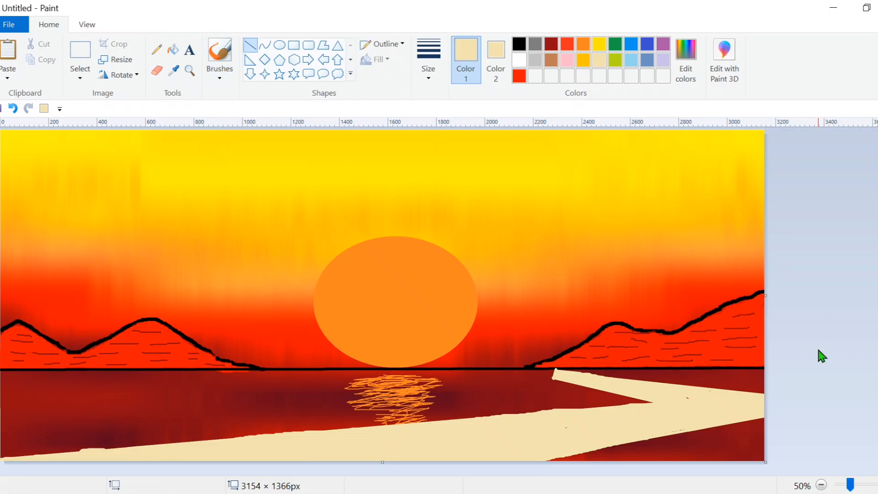
Draw thin black plank lines across the pier's front section from the left end to its corner
{"action": "left_click", "coordinate": [518, 44]}
{"action": "left_click", "coordinate": [428, 68]}
{"action": "left_click", "coordinate": [449, 104]}
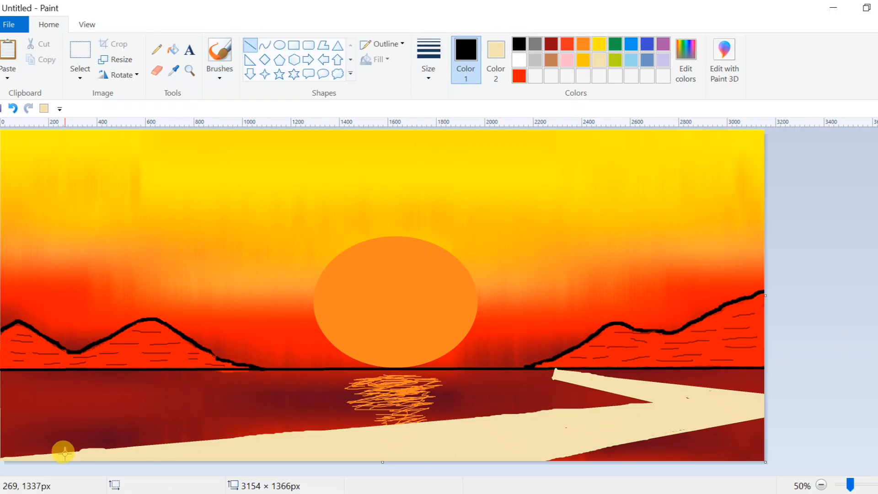
{"action": "mouse_move", "coordinate": [52, 462]}
{"action": "left_mouse_down"}
{"action": "mouse_move", "coordinate": [57, 454]}
{"action": "mouse_move", "coordinate": [110, 461]}
{"action": "mouse_move", "coordinate": [133, 448]}
{"action": "mouse_move", "coordinate": [132, 460]}
{"action": "mouse_move", "coordinate": [157, 461]}
{"action": "left_mouse_up"}
{"action": "left_click_drag", "start_coordinate": [181, 443], "coordinate": [185, 461]}
{"action": "mouse_move", "coordinate": [206, 442]}
{"action": "left_mouse_down"}
{"action": "mouse_move", "coordinate": [206, 461]}
{"action": "mouse_move", "coordinate": [233, 462]}
{"action": "left_mouse_up"}
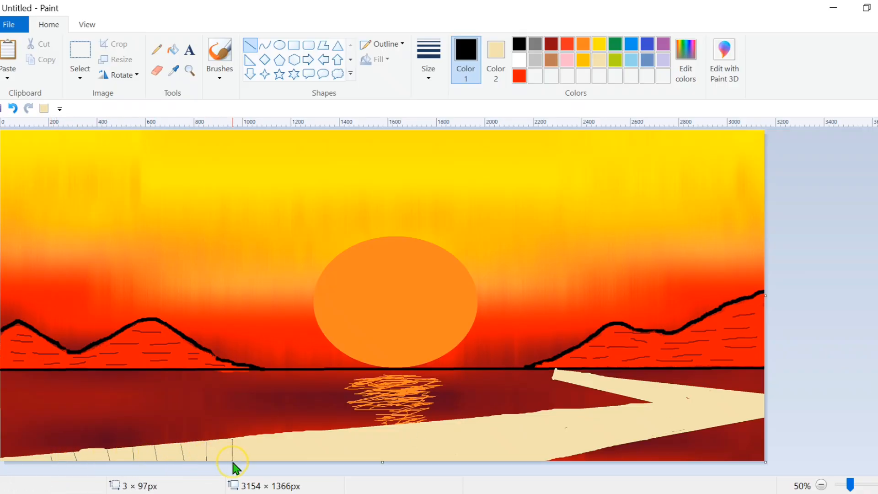
{"action": "mouse_move", "coordinate": [256, 435]}
{"action": "left_mouse_down"}
{"action": "mouse_move", "coordinate": [257, 462]}
{"action": "mouse_move", "coordinate": [282, 461]}
{"action": "left_mouse_up"}
{"action": "left_click_drag", "start_coordinate": [310, 431], "coordinate": [313, 461]}
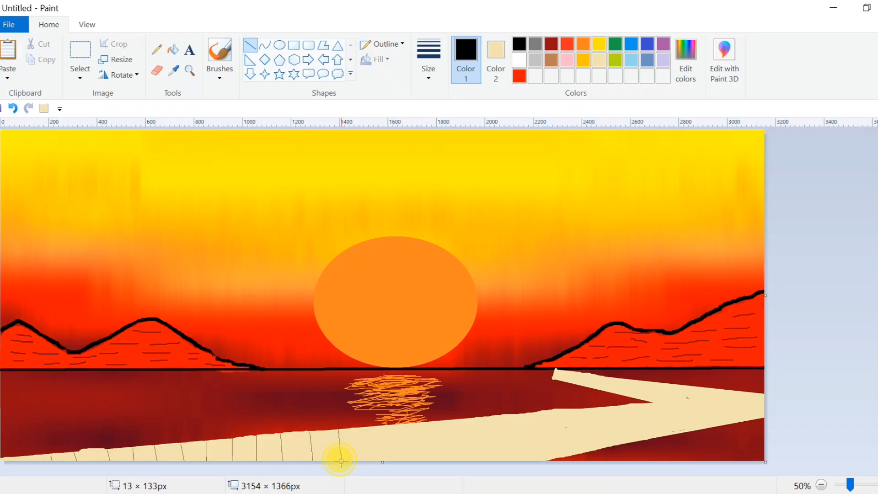
{"action": "left_click_drag", "start_coordinate": [369, 428], "coordinate": [372, 462]}
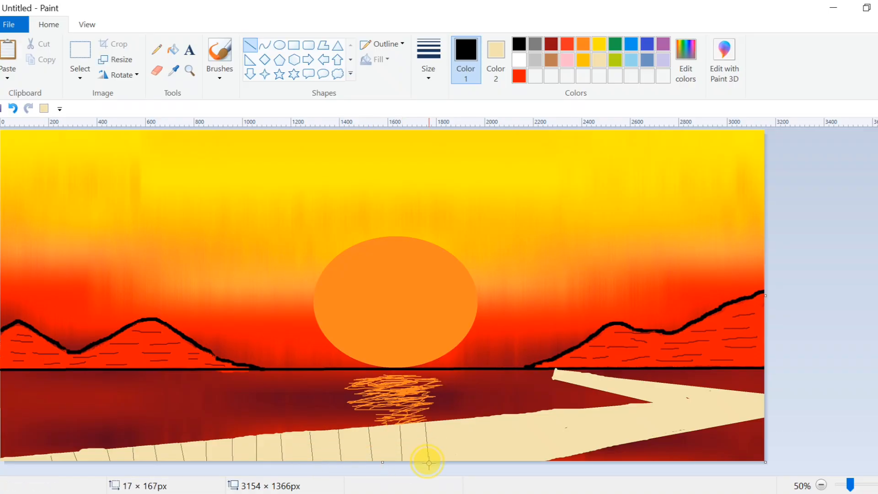
{"action": "left_click_drag", "start_coordinate": [447, 419], "coordinate": [452, 470]}
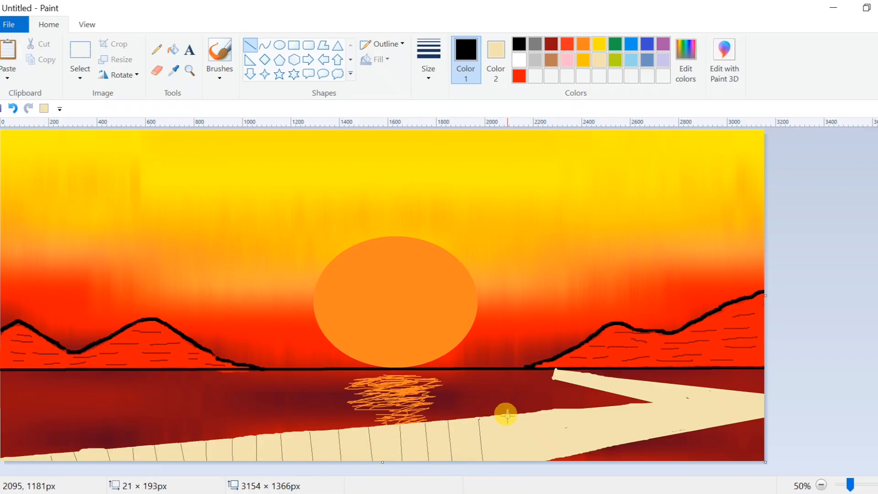
{"action": "mouse_move", "coordinate": [506, 416]}
{"action": "left_mouse_down"}
{"action": "mouse_move", "coordinate": [513, 456]}
{"action": "mouse_move", "coordinate": [536, 458]}
{"action": "left_mouse_up"}
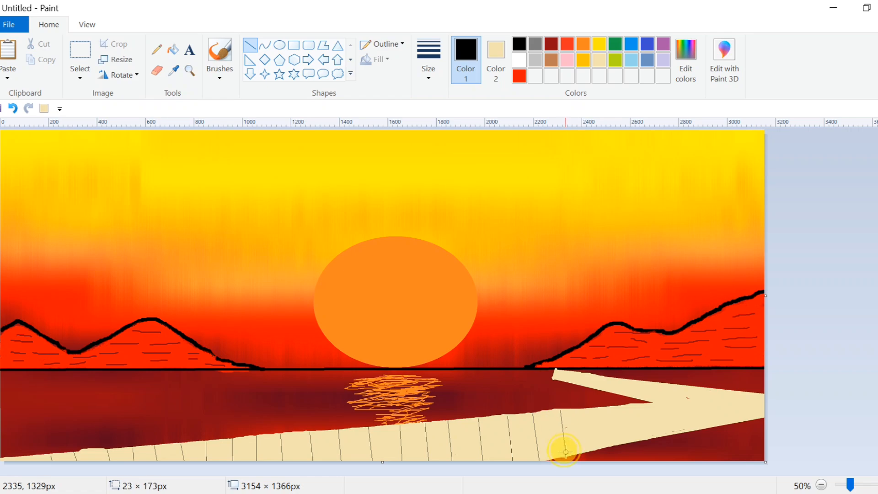
{"action": "left_click_drag", "start_coordinate": [590, 450], "coordinate": [583, 410]}
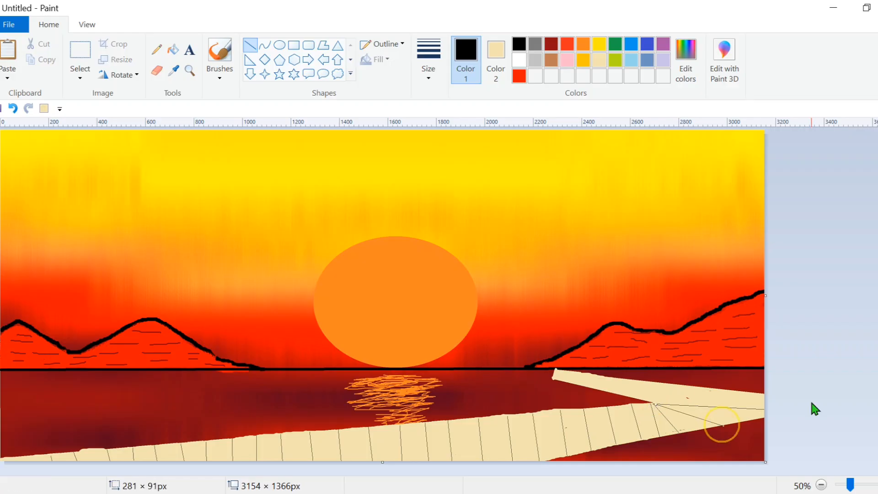
Continue the thin black plank lines around the pier's corner and along its far arm to the tip
{"action": "left_click_drag", "start_coordinate": [721, 390], "coordinate": [659, 400]}
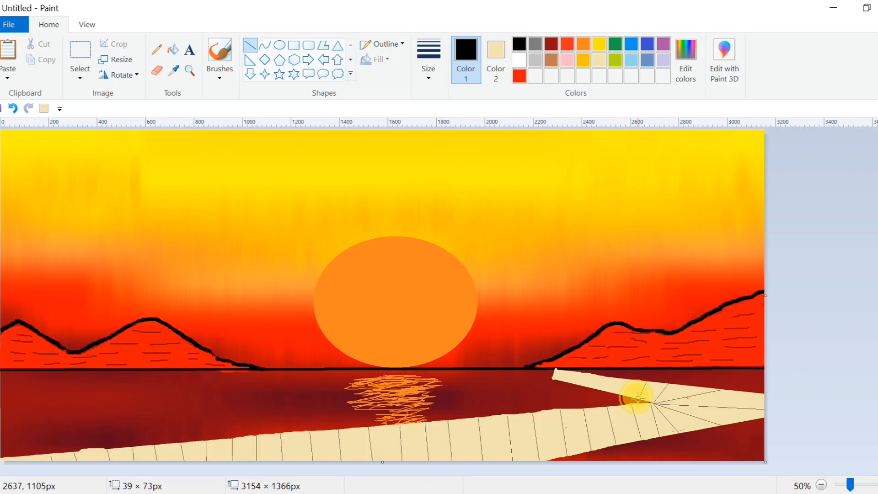
{"action": "left_click_drag", "start_coordinate": [618, 380], "coordinate": [614, 396]}
{"action": "mouse_move", "coordinate": [580, 373]}
{"action": "left_mouse_down"}
{"action": "mouse_move", "coordinate": [576, 383]}
{"action": "mouse_move", "coordinate": [564, 380]}
{"action": "mouse_move", "coordinate": [550, 337]}
{"action": "left_mouse_up"}
Draw short upright orange posts at intervals along the upper edge of the pier's front section
{"action": "left_click", "coordinate": [585, 46]}
{"action": "left_click", "coordinate": [428, 64]}
{"action": "left_click", "coordinate": [461, 151]}
{"action": "left_click", "coordinate": [14, 108]}
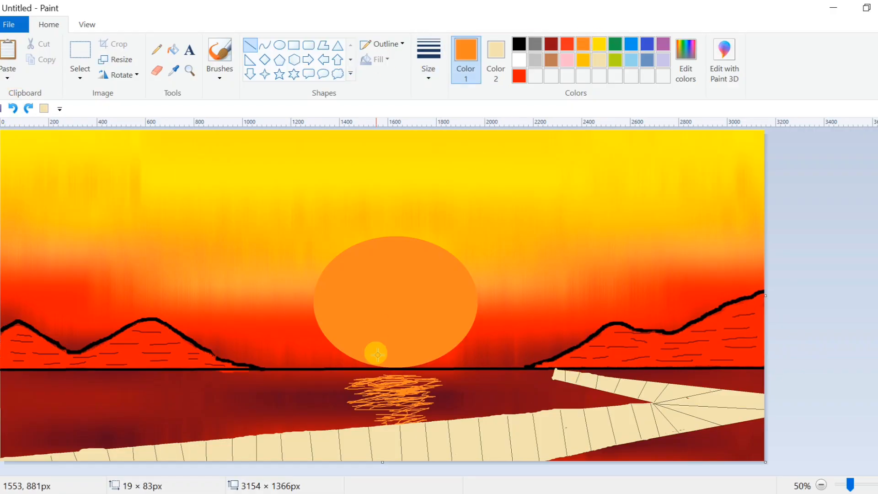
{"action": "mouse_move", "coordinate": [553, 375]}
{"action": "left_mouse_down"}
{"action": "mouse_move", "coordinate": [553, 387]}
{"action": "mouse_move", "coordinate": [548, 365]}
{"action": "left_mouse_up"}
{"action": "left_click_drag", "start_coordinate": [115, 427], "coordinate": [115, 449]}
{"action": "left_click_drag", "start_coordinate": [172, 417], "coordinate": [175, 440]}
{"action": "left_click_drag", "start_coordinate": [233, 414], "coordinate": [235, 436]}
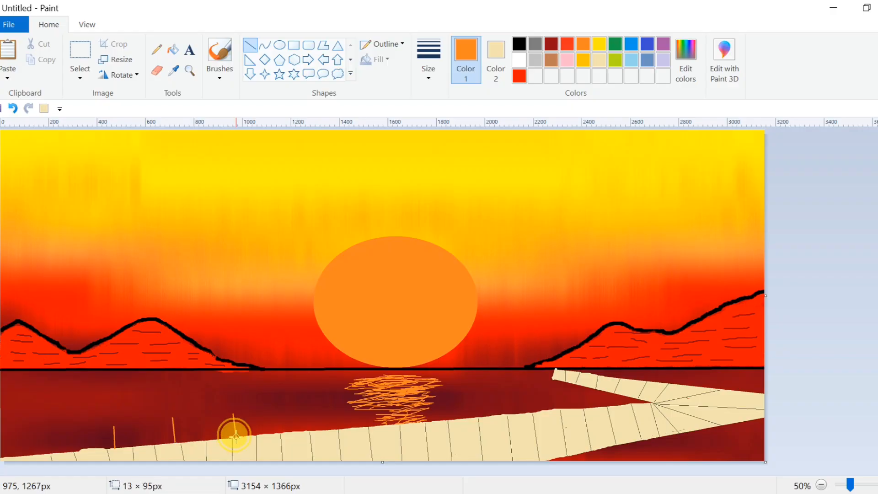
{"action": "left_click_drag", "start_coordinate": [307, 405], "coordinate": [309, 429]}
{"action": "left_click_drag", "start_coordinate": [385, 400], "coordinate": [389, 421]}
{"action": "left_click_drag", "start_coordinate": [469, 396], "coordinate": [471, 417]}
{"action": "mouse_move", "coordinate": [530, 386]}
{"action": "left_mouse_down"}
{"action": "mouse_move", "coordinate": [541, 407]}
{"action": "mouse_move", "coordinate": [569, 408]}
{"action": "left_mouse_up"}
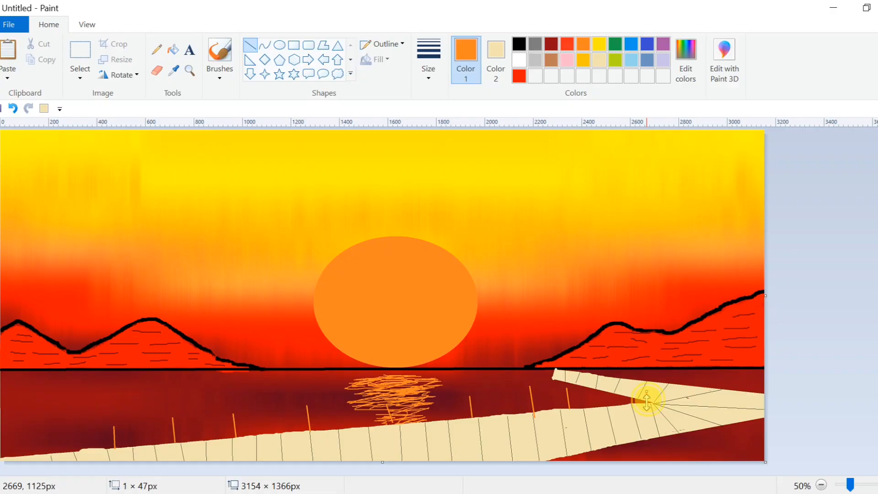
Add orange posts at the pier's inner corner, along the far arm and on the lower right edge
{"action": "key", "text": "ctrl+z"}
{"action": "left_click_drag", "start_coordinate": [552, 372], "coordinate": [555, 386]}
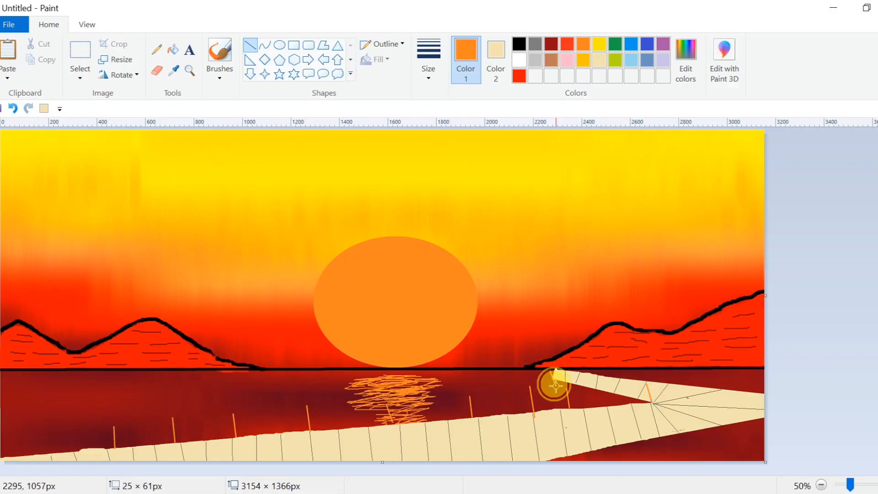
{"action": "left_click", "coordinate": [614, 379]}
{"action": "mouse_move", "coordinate": [615, 379]}
{"action": "left_mouse_down"}
{"action": "mouse_move", "coordinate": [615, 360]}
{"action": "mouse_move", "coordinate": [617, 381]}
{"action": "left_mouse_up"}
{"action": "left_click", "coordinate": [13, 108]}
{"action": "left_click", "coordinate": [14, 107]}
{"action": "left_click", "coordinate": [16, 108]}
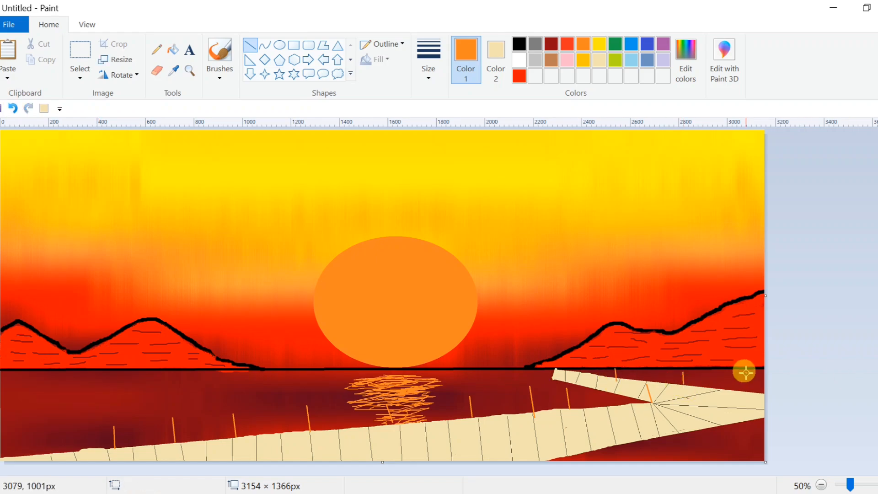
{"action": "mouse_move", "coordinate": [745, 372]}
{"action": "left_mouse_down"}
{"action": "mouse_move", "coordinate": [746, 391]}
{"action": "mouse_move", "coordinate": [717, 440]}
{"action": "left_mouse_up"}
{"action": "left_click_drag", "start_coordinate": [648, 425], "coordinate": [653, 451]}
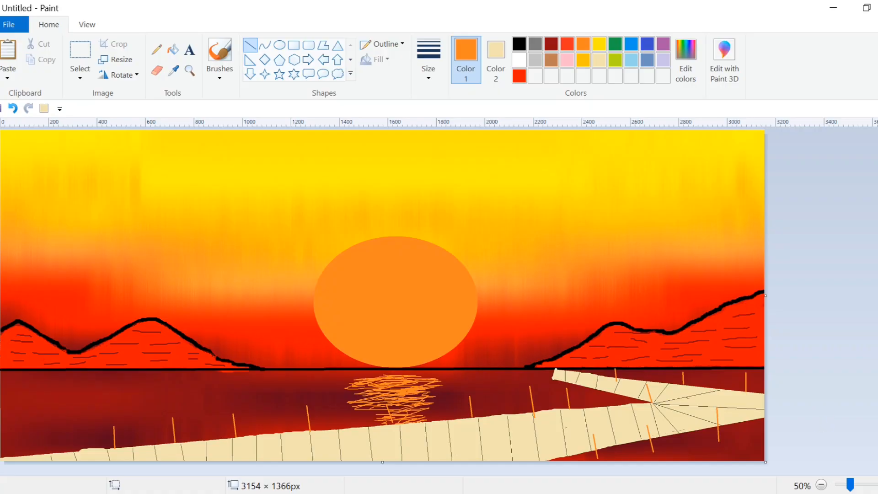
Connect the posts along the pier's edges with straight orange railing lines
{"action": "mouse_move", "coordinate": [35, 430]}
{"action": "left_mouse_down"}
{"action": "mouse_move", "coordinate": [33, 453]}
{"action": "mouse_move", "coordinate": [647, 385]}
{"action": "left_mouse_up"}
{"action": "mouse_move", "coordinate": [553, 372]}
{"action": "left_mouse_down"}
{"action": "mouse_move", "coordinate": [551, 385]}
{"action": "mouse_move", "coordinate": [753, 379]}
{"action": "mouse_move", "coordinate": [475, 464]}
{"action": "left_mouse_up"}
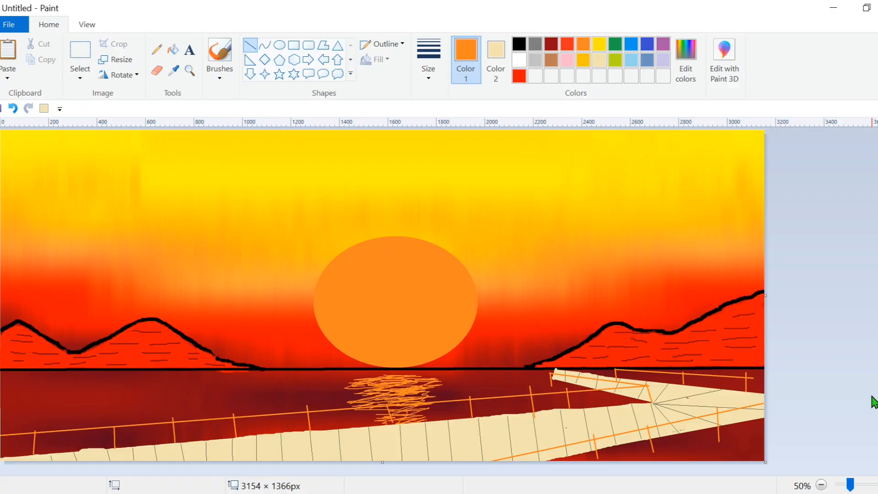
With the standard brush in black, paint a curved tree branch rising from the left shoreline and forking over the hill
{"action": "left_click", "coordinate": [220, 77]}
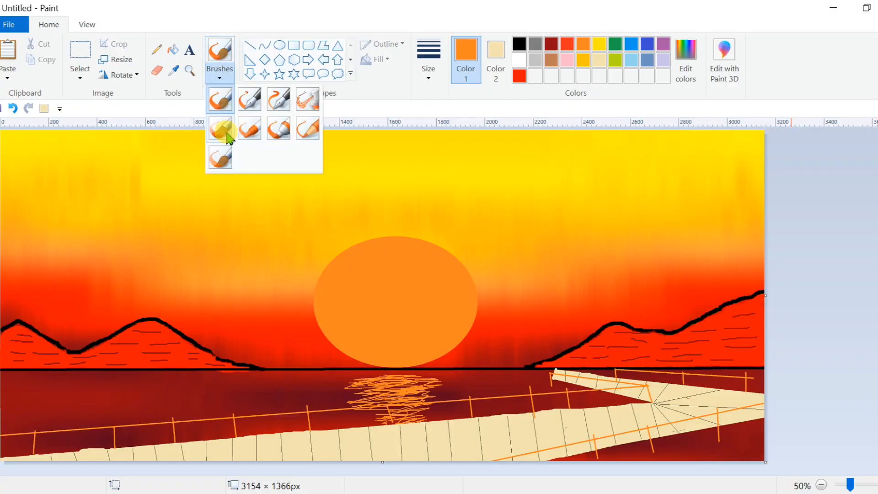
{"action": "left_click", "coordinate": [220, 98]}
{"action": "left_click", "coordinate": [519, 44]}
{"action": "left_click", "coordinate": [429, 68]}
{"action": "left_click", "coordinate": [427, 120]}
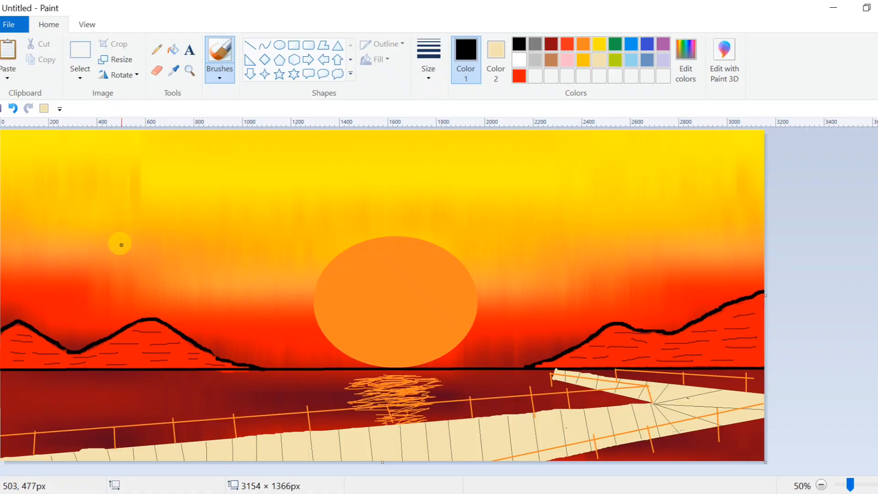
{"action": "mouse_move", "coordinate": [56, 227]}
{"action": "left_mouse_down"}
{"action": "mouse_move", "coordinate": [42, 254]}
{"action": "mouse_move", "coordinate": [47, 300]}
{"action": "mouse_move", "coordinate": [2, 359]}
{"action": "left_mouse_up"}
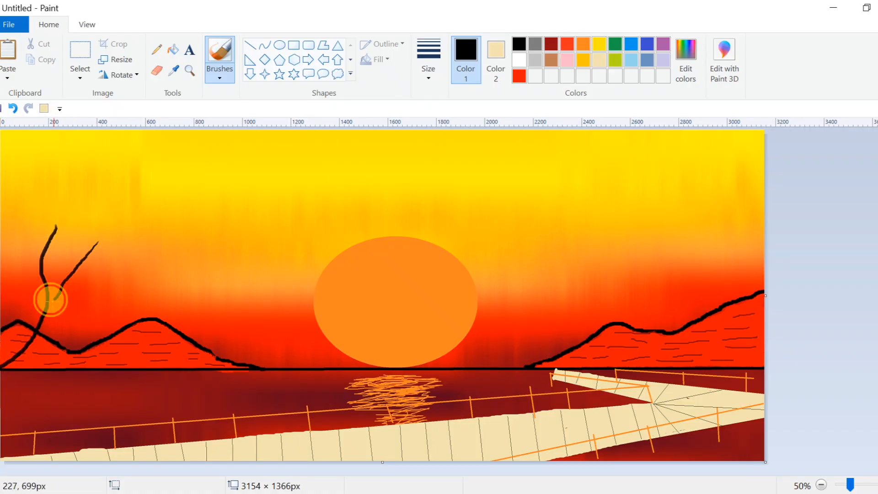
{"action": "left_click_drag", "start_coordinate": [48, 299], "coordinate": [98, 241]}
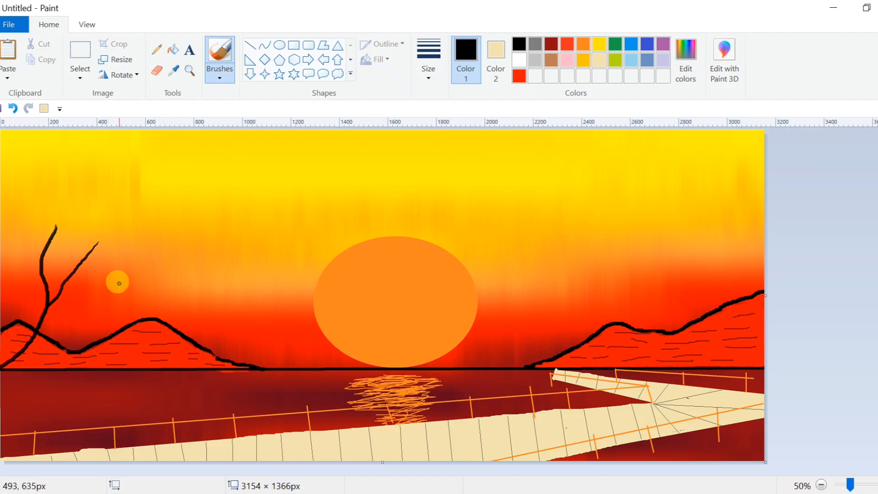
Paint a second black bough from the same base, leaning over the left hills with a long low branch and upward forks
{"action": "left_click_drag", "start_coordinate": [118, 280], "coordinate": [4, 362]}
{"action": "left_click_drag", "start_coordinate": [212, 280], "coordinate": [111, 312]}
{"action": "left_click_drag", "start_coordinate": [140, 261], "coordinate": [120, 286]}
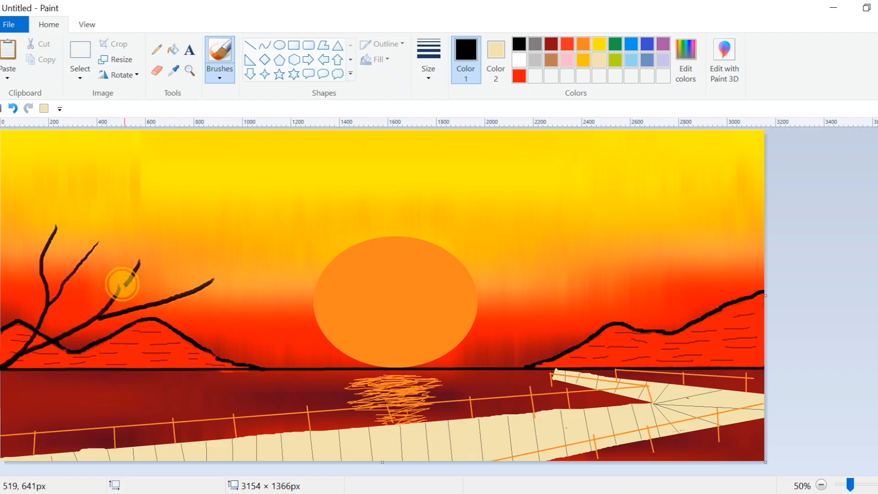
{"action": "left_click_drag", "start_coordinate": [160, 232], "coordinate": [138, 264]}
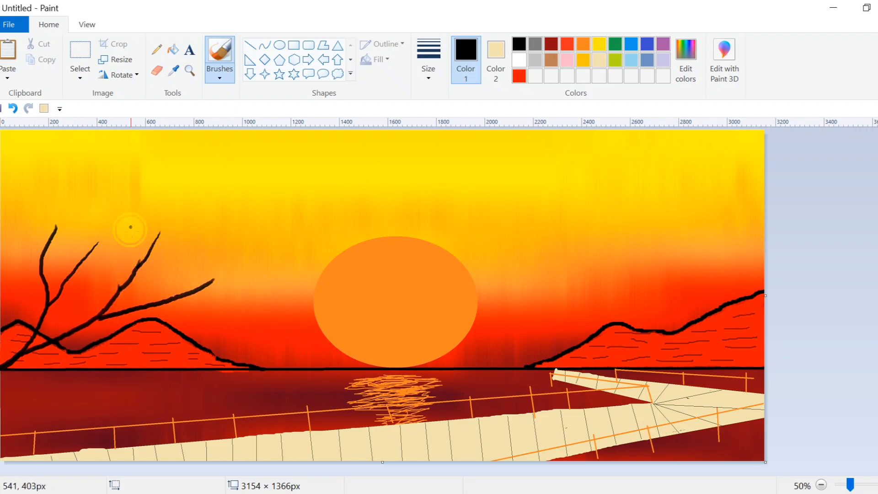
{"action": "left_click_drag", "start_coordinate": [131, 228], "coordinate": [123, 284]}
Add black side branches spreading toward the sun from the second bough's upper and lower limbs
{"action": "left_click_drag", "start_coordinate": [206, 239], "coordinate": [143, 261]}
{"action": "left_click_drag", "start_coordinate": [187, 267], "coordinate": [133, 309]}
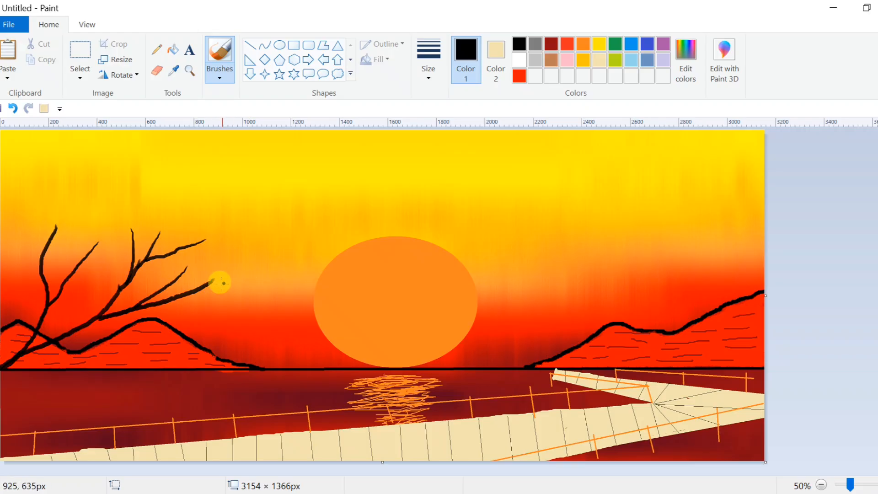
{"action": "left_click_drag", "start_coordinate": [224, 259], "coordinate": [158, 291]}
{"action": "left_click_drag", "start_coordinate": [225, 300], "coordinate": [158, 303]}
{"action": "left_click_drag", "start_coordinate": [224, 317], "coordinate": [152, 300]}
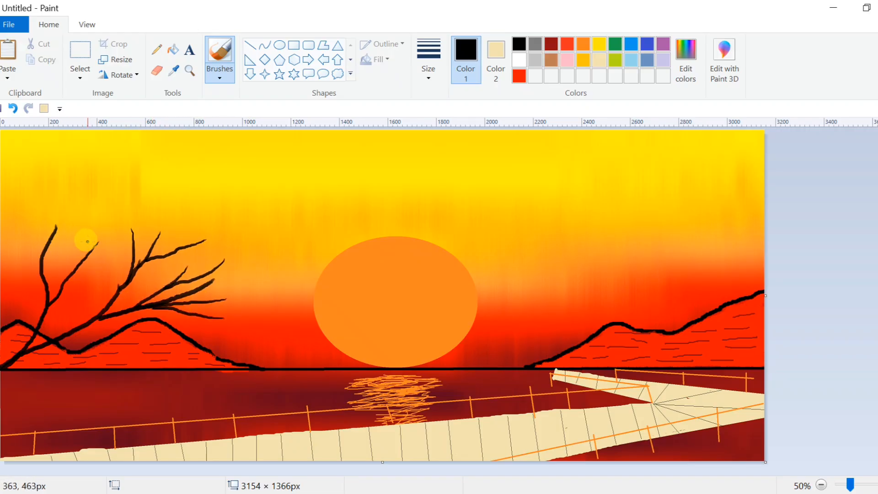
Add short black twigs along both forks of the leftmost branch, from their tips down to the hill
{"action": "mouse_move", "coordinate": [78, 248]}
{"action": "left_mouse_down"}
{"action": "mouse_move", "coordinate": [81, 261]}
{"action": "mouse_move", "coordinate": [66, 267]}
{"action": "mouse_move", "coordinate": [55, 298]}
{"action": "left_mouse_up"}
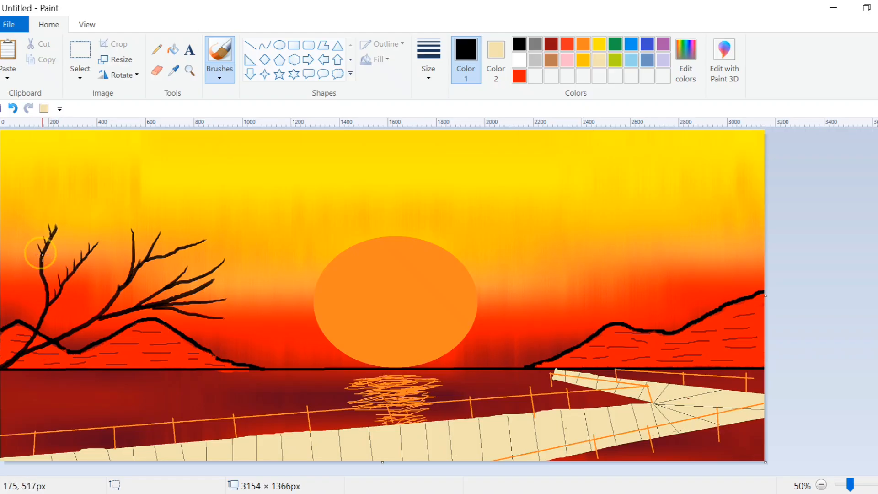
{"action": "mouse_move", "coordinate": [41, 254]}
{"action": "left_mouse_down"}
{"action": "mouse_move", "coordinate": [35, 269]}
{"action": "mouse_move", "coordinate": [47, 300]}
{"action": "left_mouse_up"}
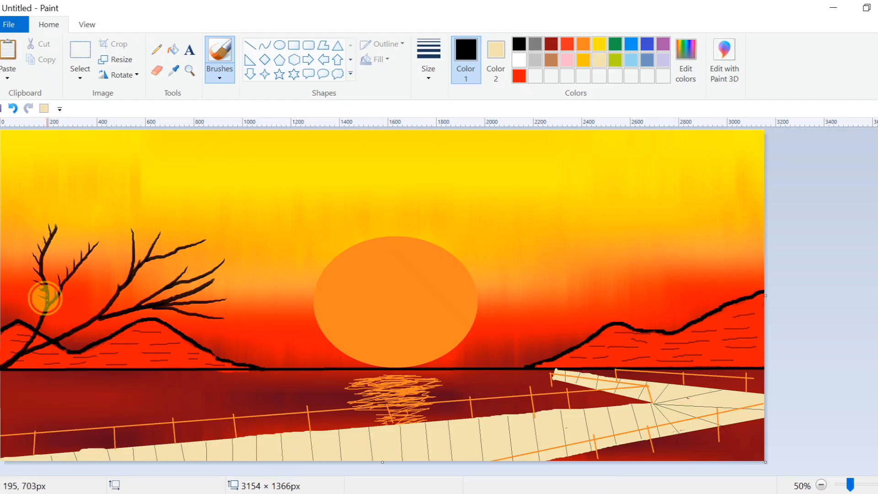
{"action": "left_click_drag", "start_coordinate": [60, 218], "coordinate": [40, 251]}
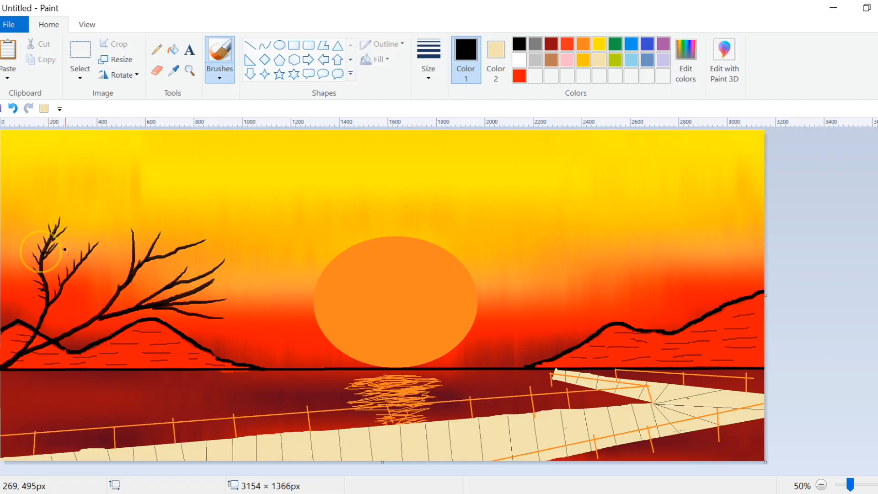
{"action": "left_click_drag", "start_coordinate": [101, 251], "coordinate": [58, 299]}
{"action": "left_click_drag", "start_coordinate": [57, 305], "coordinate": [48, 310]}
{"action": "mouse_move", "coordinate": [62, 314]}
{"action": "left_mouse_down"}
{"action": "mouse_move", "coordinate": [45, 323]}
{"action": "mouse_move", "coordinate": [42, 313]}
{"action": "left_mouse_up"}
{"action": "left_click_drag", "start_coordinate": [35, 313], "coordinate": [38, 323]}
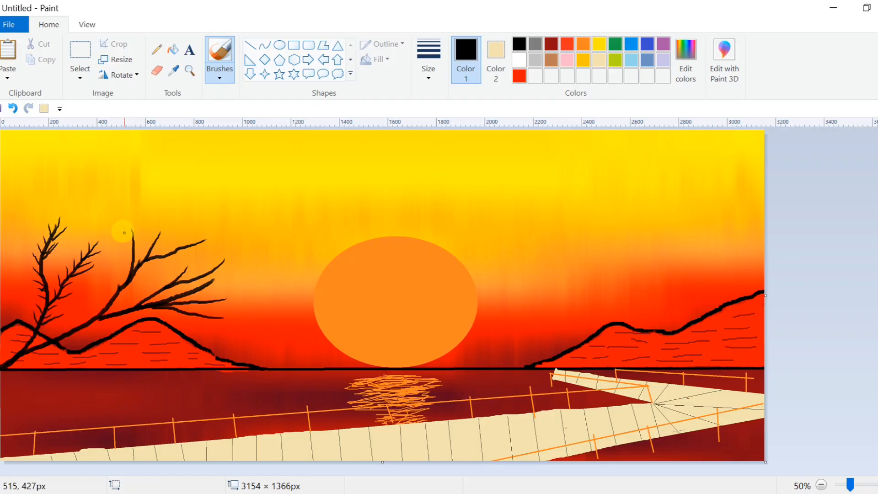
Cover the second bough's upper and lower branches with short black twigs out to their tips
{"action": "mouse_move", "coordinate": [134, 246]}
{"action": "left_mouse_down"}
{"action": "mouse_move", "coordinate": [134, 267]}
{"action": "mouse_move", "coordinate": [131, 236]}
{"action": "mouse_move", "coordinate": [128, 275]}
{"action": "mouse_move", "coordinate": [105, 311]}
{"action": "left_mouse_up"}
{"action": "mouse_move", "coordinate": [165, 234]}
{"action": "left_mouse_down"}
{"action": "mouse_move", "coordinate": [149, 249]}
{"action": "mouse_move", "coordinate": [188, 246]}
{"action": "left_mouse_up"}
{"action": "left_click_drag", "start_coordinate": [200, 237], "coordinate": [200, 243]}
{"action": "mouse_move", "coordinate": [124, 298]}
{"action": "left_mouse_down"}
{"action": "mouse_move", "coordinate": [100, 312]}
{"action": "mouse_move", "coordinate": [136, 277]}
{"action": "left_mouse_up"}
{"action": "mouse_move", "coordinate": [144, 269]}
{"action": "left_mouse_down"}
{"action": "mouse_move", "coordinate": [138, 272]}
{"action": "mouse_move", "coordinate": [193, 246]}
{"action": "left_mouse_up"}
{"action": "mouse_move", "coordinate": [141, 292]}
{"action": "left_mouse_down"}
{"action": "mouse_move", "coordinate": [140, 301]}
{"action": "mouse_move", "coordinate": [185, 277]}
{"action": "left_mouse_up"}
{"action": "left_click_drag", "start_coordinate": [198, 273], "coordinate": [195, 277]}
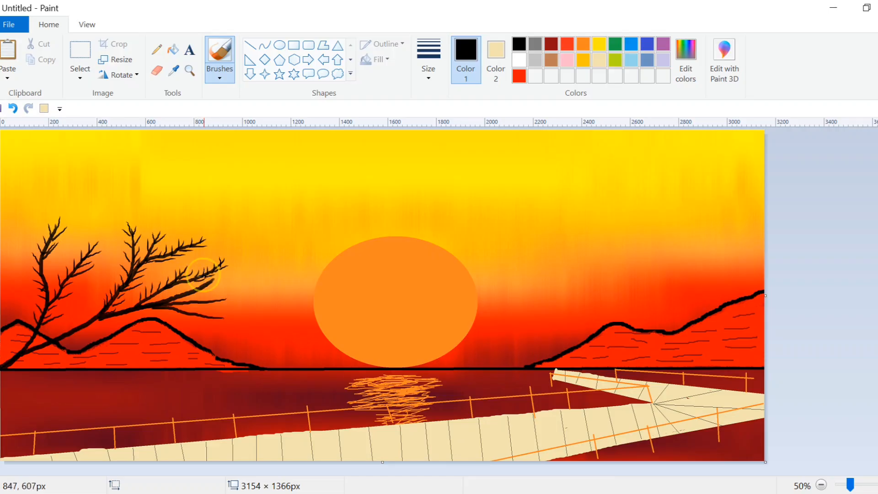
{"action": "mouse_move", "coordinate": [159, 292]}
{"action": "left_mouse_down"}
{"action": "mouse_move", "coordinate": [215, 278]}
{"action": "mouse_move", "coordinate": [210, 292]}
{"action": "left_mouse_up"}
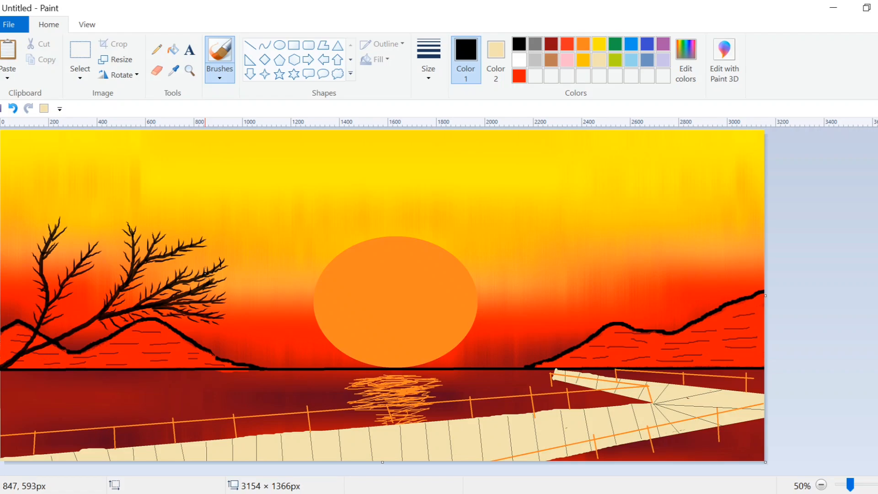
Dab small red blossoms on the twig tips of the leftmost branch
{"action": "left_click", "coordinate": [519, 76]}
{"action": "left_click", "coordinate": [496, 59]}
{"action": "left_click", "coordinate": [518, 75]}
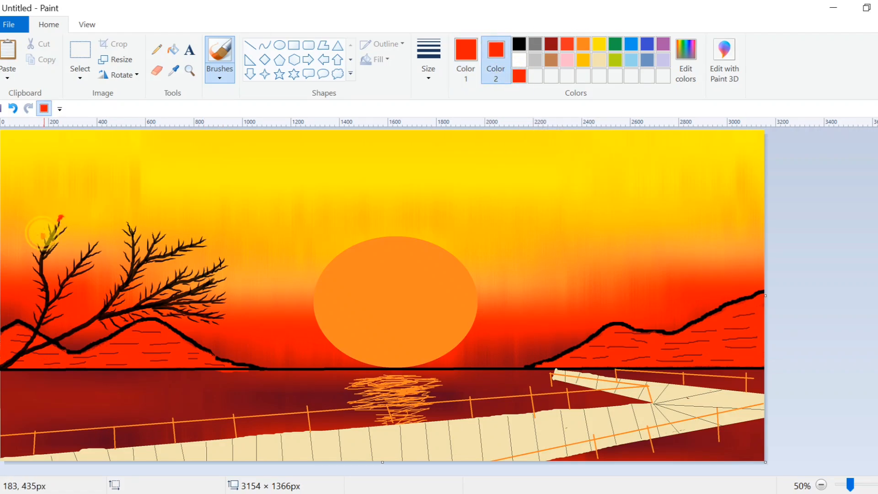
{"action": "left_click", "coordinate": [34, 252]}
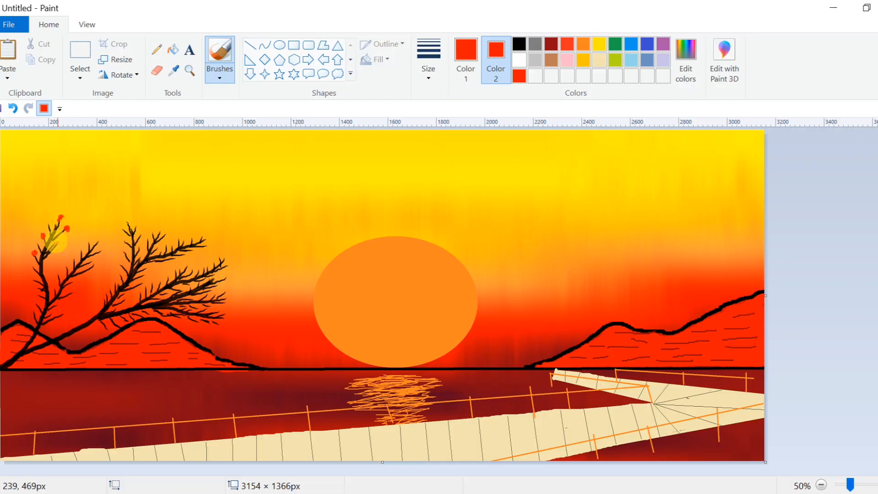
{"action": "left_click", "coordinate": [33, 277]}
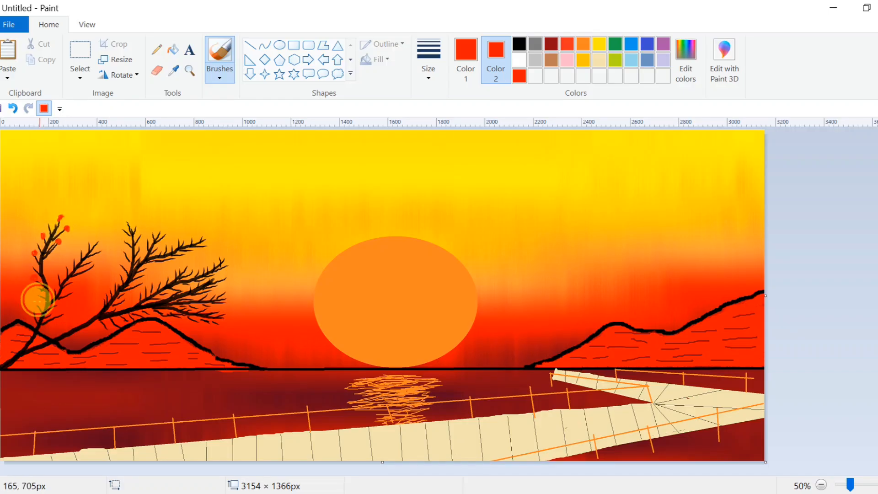
Switch back to black and add short twigs along the lower part of the second bough
{"action": "left_click", "coordinate": [521, 44]}
{"action": "left_click", "coordinate": [465, 50]}
{"action": "left_click", "coordinate": [519, 44]}
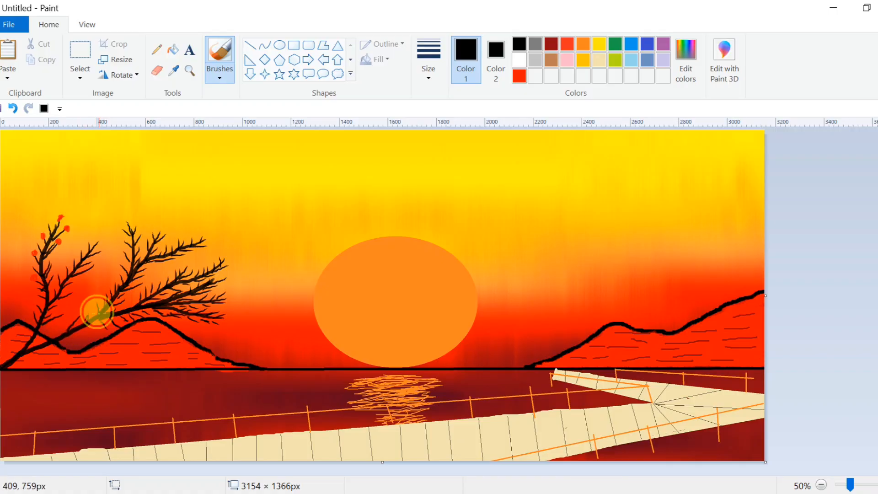
Dab red blossoms on the tip and twigs of the leftmost branch's slanted fork
{"action": "left_click", "coordinate": [519, 76]}
{"action": "left_click", "coordinate": [495, 51]}
{"action": "left_click", "coordinate": [519, 75]}
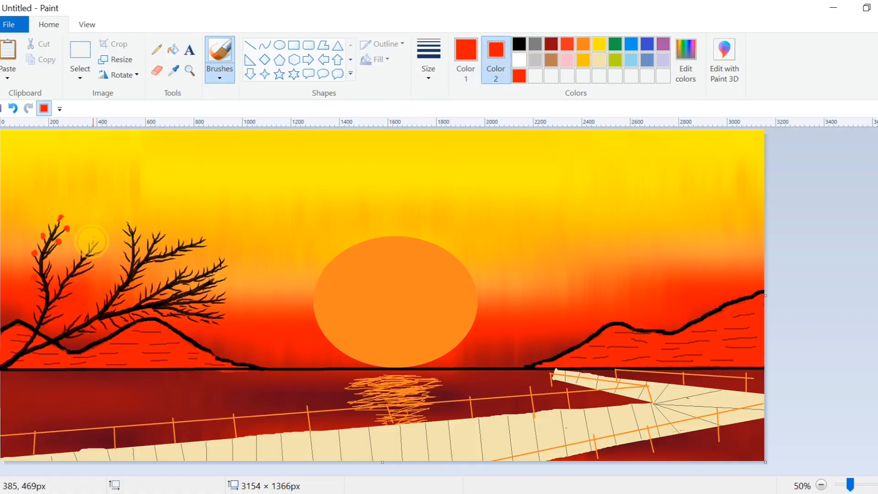
{"action": "left_click", "coordinate": [96, 238]}
{"action": "left_click", "coordinate": [93, 264]}
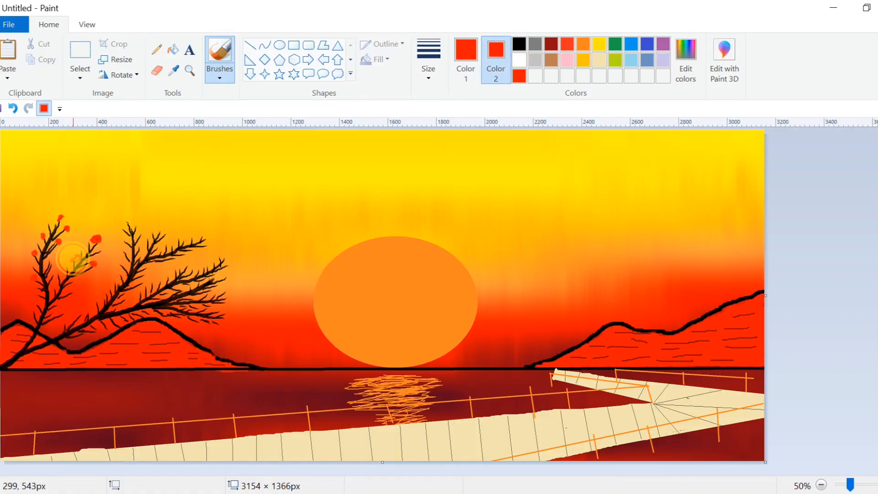
{"action": "left_click", "coordinate": [76, 258]}
Dot red blossoms along the upper branches of the second bough, at their tips and on the twigs below
{"action": "left_click", "coordinate": [201, 235]}
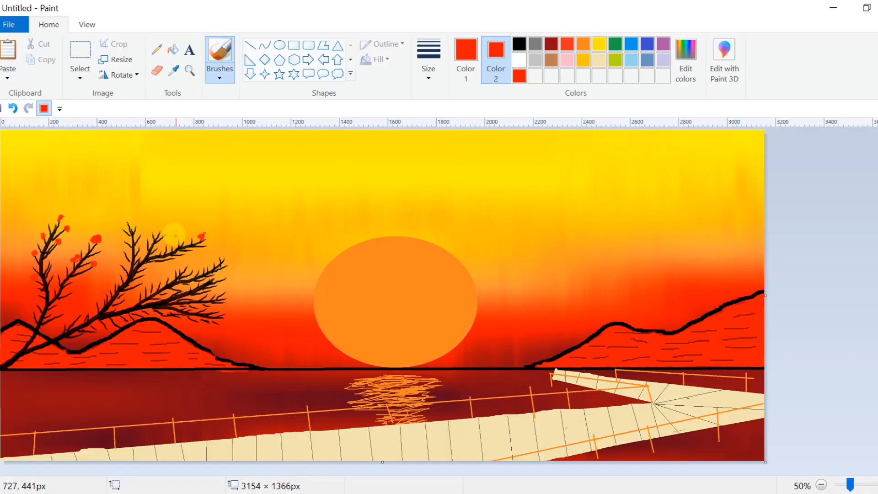
{"action": "left_click", "coordinate": [179, 238]}
{"action": "left_click", "coordinate": [148, 238]}
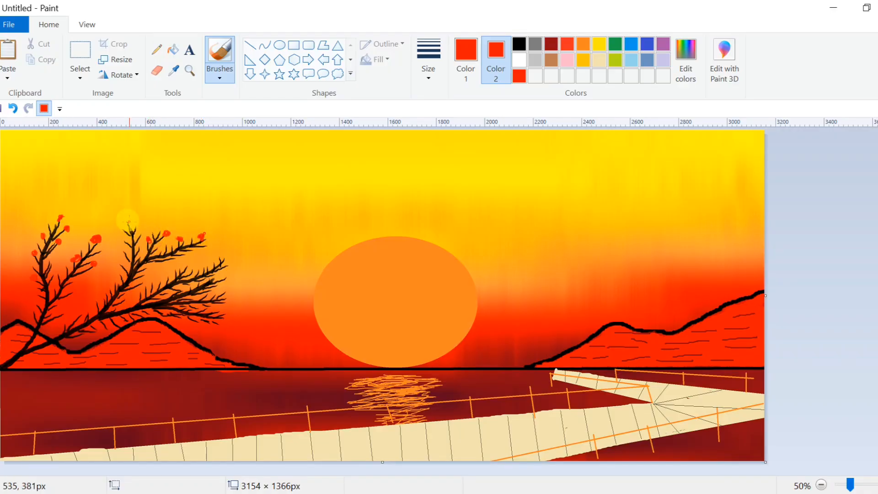
{"action": "left_click", "coordinate": [125, 249]}
{"action": "left_click", "coordinate": [140, 247]}
{"action": "left_click", "coordinate": [122, 264]}
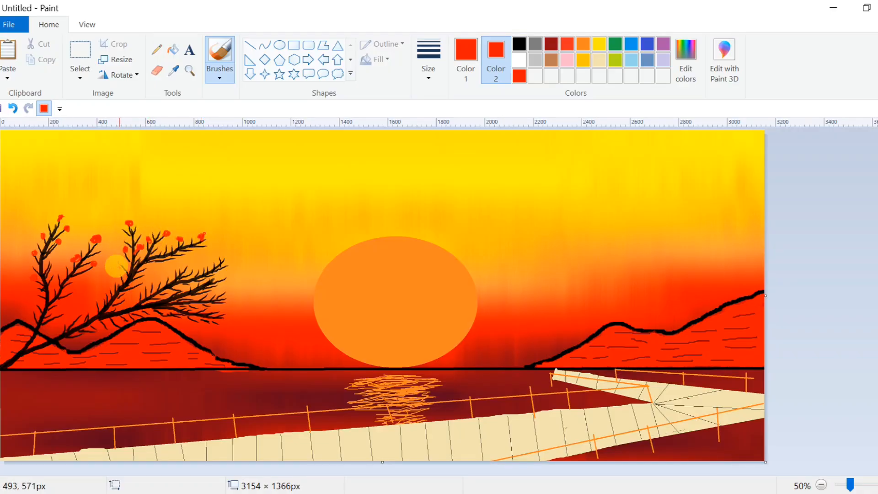
{"action": "left_click", "coordinate": [175, 260]}
{"action": "left_click", "coordinate": [193, 252]}
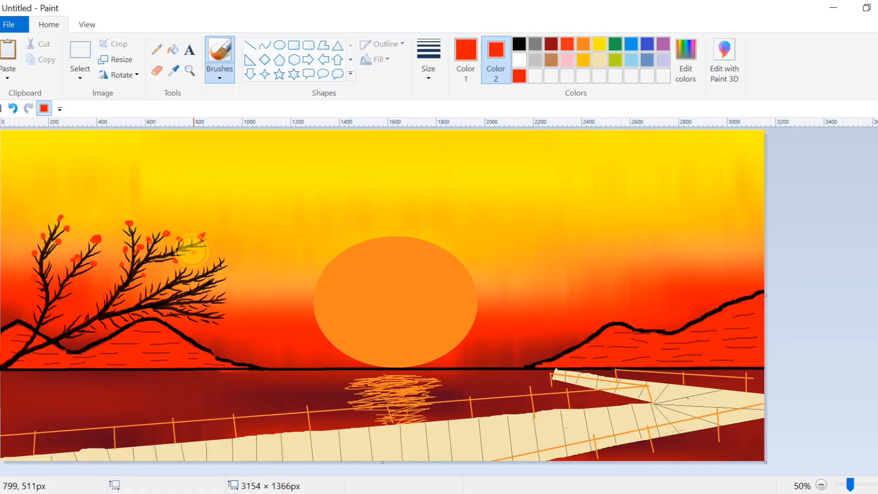
Dot red blossoms on the tips and twigs of the second bough's middle branches
{"action": "left_click", "coordinate": [177, 271]}
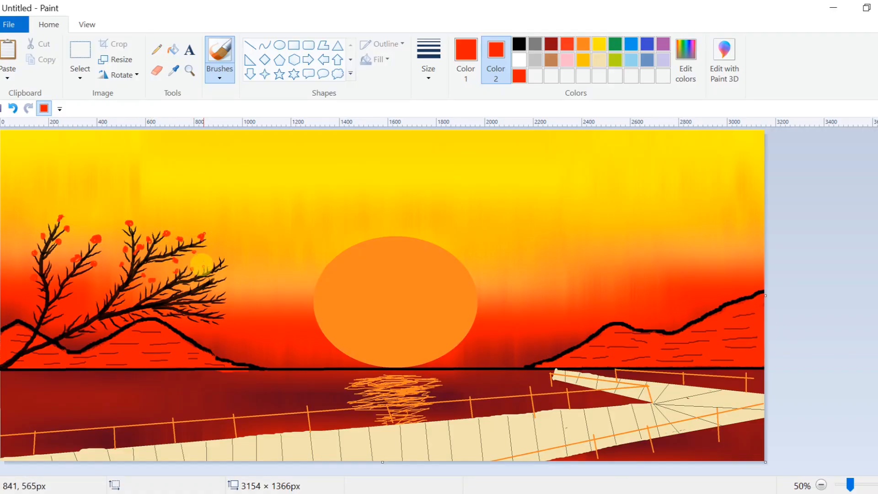
{"action": "left_click", "coordinate": [225, 259]}
{"action": "left_click", "coordinate": [227, 278]}
{"action": "left_click", "coordinate": [194, 285]}
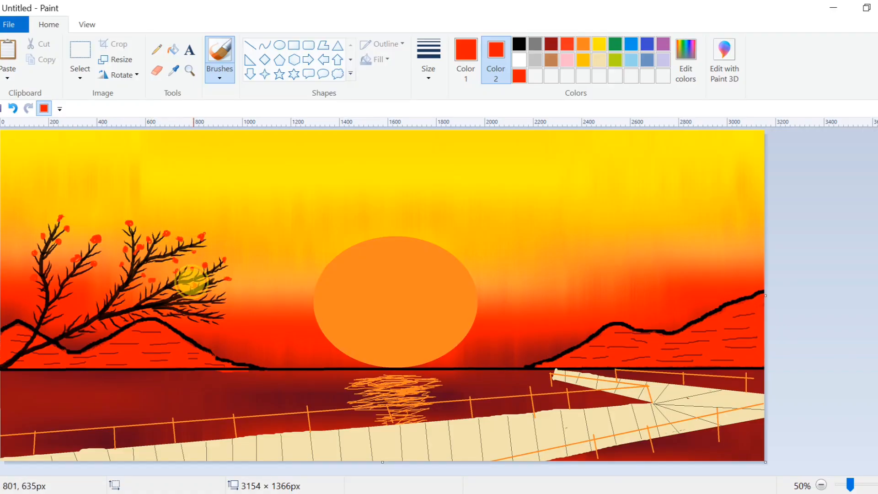
Add orange blossoms at the outer tips of the second bough's lowest branches
{"action": "left_click", "coordinate": [583, 44]}
{"action": "left_click", "coordinate": [471, 59]}
{"action": "left_click", "coordinate": [584, 44]}
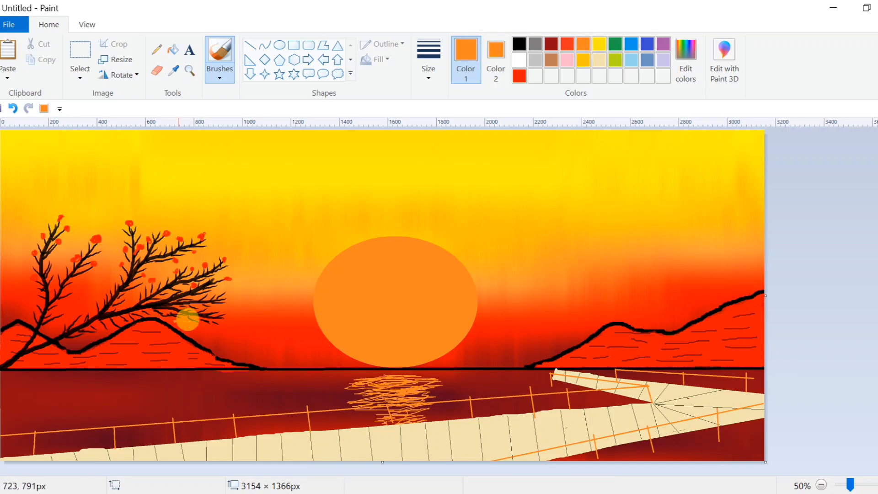
{"action": "left_click", "coordinate": [203, 323]}
{"action": "left_click", "coordinate": [228, 304]}
{"action": "left_click", "coordinate": [219, 292]}
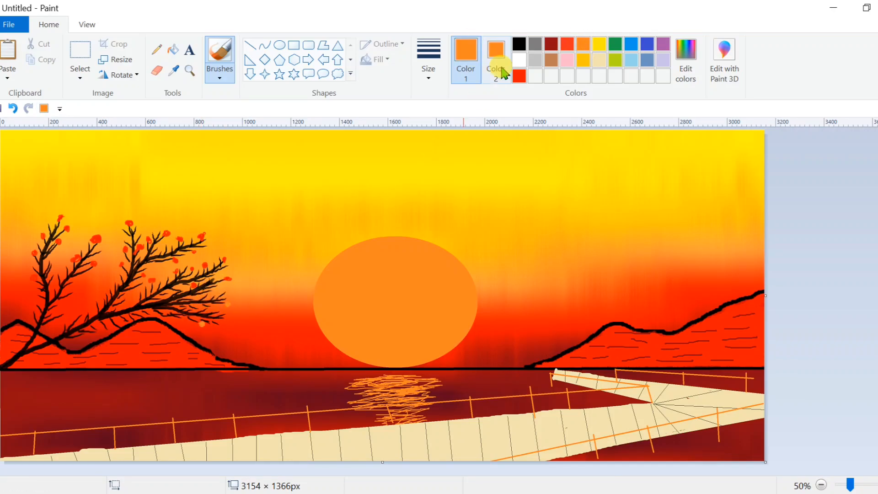
Scatter more orange blossoms above and below the low bough and around the lower part of the leftmost branch
{"action": "left_click", "coordinate": [101, 301]}
{"action": "left_click", "coordinate": [124, 301]}
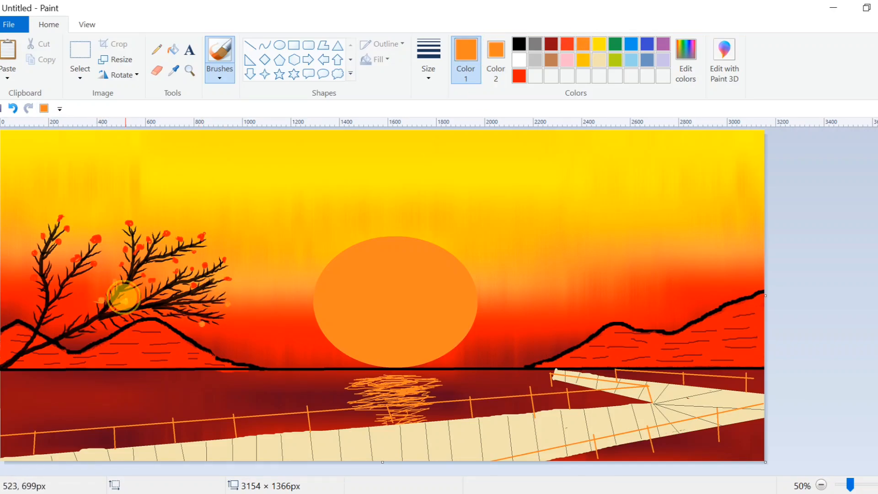
{"action": "left_click", "coordinate": [109, 326]}
{"action": "left_click", "coordinate": [134, 318]}
{"action": "left_click", "coordinate": [172, 317]}
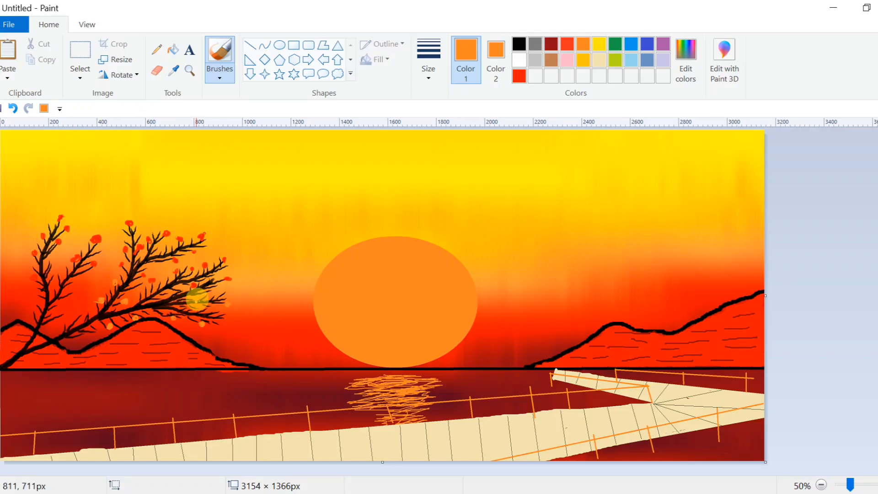
{"action": "left_click", "coordinate": [207, 305]}
{"action": "left_click", "coordinate": [224, 320]}
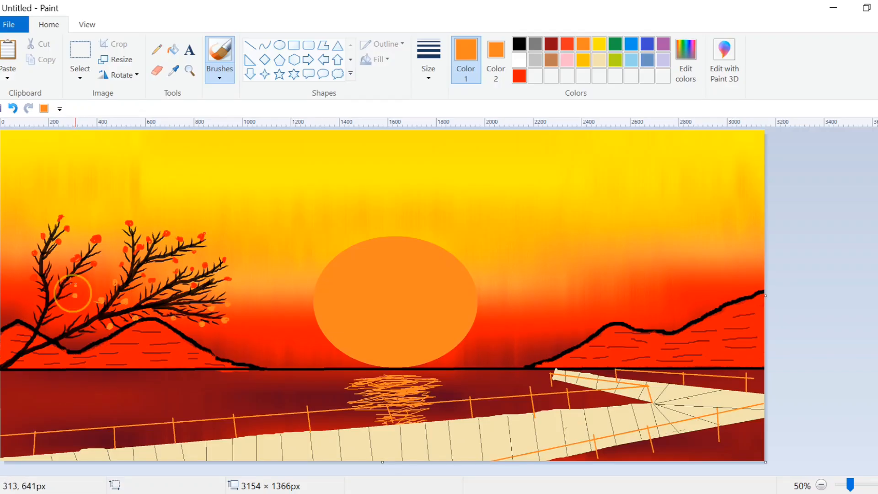
{"action": "left_click", "coordinate": [39, 306]}
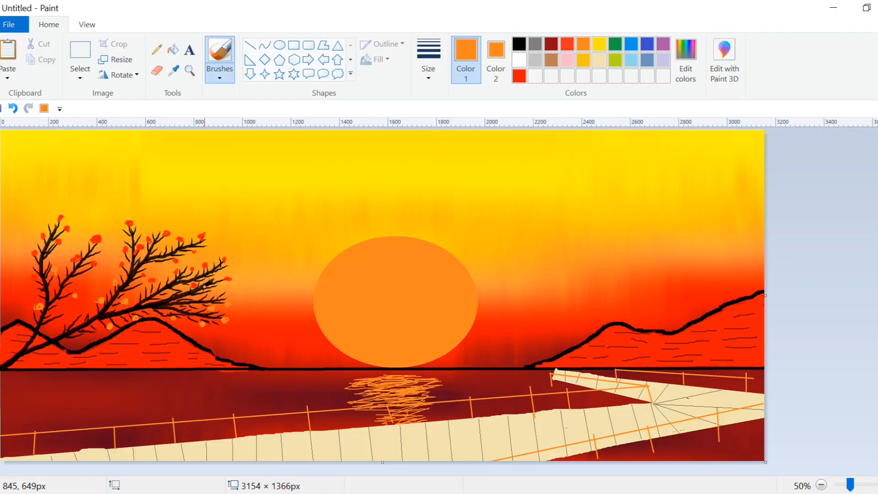
Draw a light gray, nearly vertical lamp post line about 313 px tall on the pier, left of the sun's reflection
{"action": "left_click", "coordinate": [535, 60]}
{"action": "left_click", "coordinate": [250, 45]}
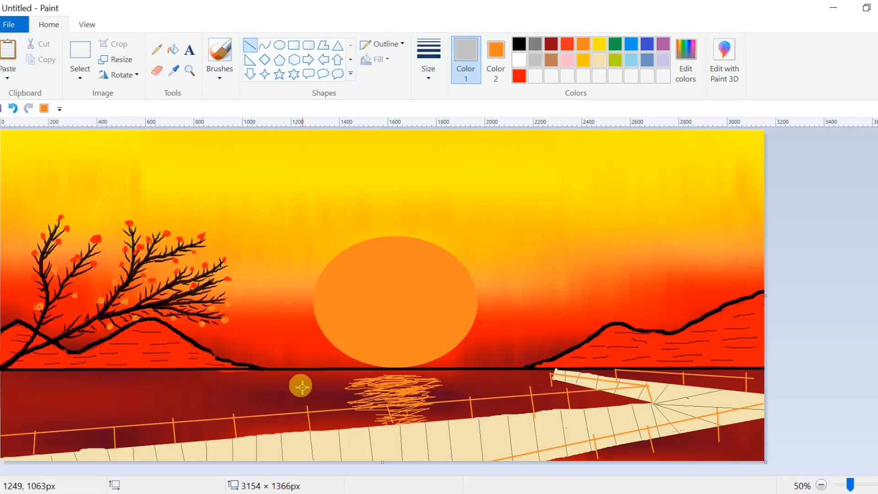
{"action": "left_click_drag", "start_coordinate": [306, 391], "coordinate": [314, 453]}
Switch to a black pentagon shape, try it unfilled as the lamp head on the light gray post, and undo it
{"action": "left_click", "coordinate": [279, 59]}
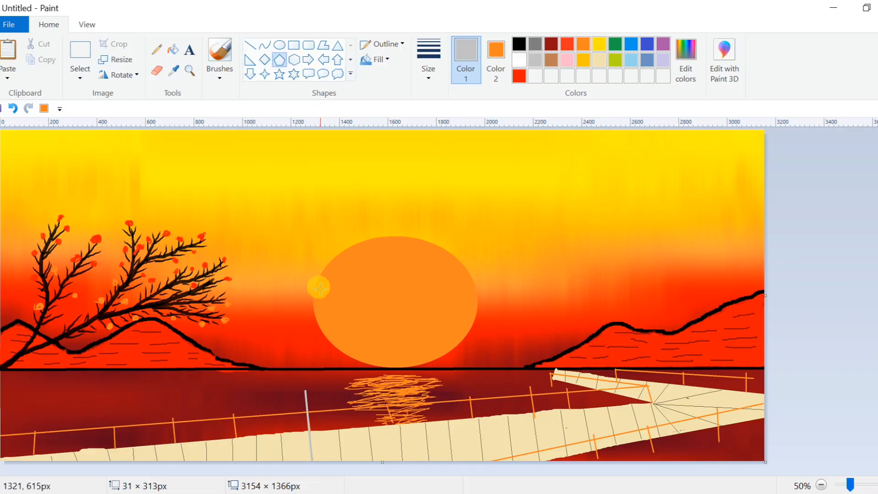
{"action": "left_click", "coordinate": [380, 59]}
{"action": "left_click", "coordinate": [379, 77]}
{"action": "left_click", "coordinate": [519, 44]}
{"action": "left_click_drag", "start_coordinate": [298, 380], "coordinate": [310, 391]}
{"action": "left_click", "coordinate": [695, 382]}
{"action": "left_click_drag", "start_coordinate": [483, 382], "coordinate": [490, 389]}
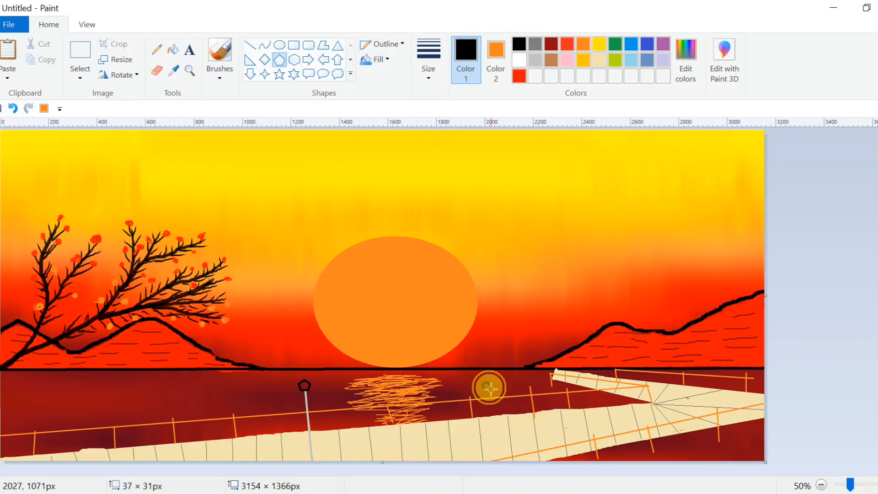
{"action": "left_click", "coordinate": [14, 108]}
Set the secondary color to yellow and top the light gray post with a solid-filled pentagon lamp head outlined in black
{"action": "left_click", "coordinate": [495, 60]}
{"action": "left_click", "coordinate": [599, 44]}
{"action": "left_click_drag", "start_coordinate": [301, 384], "coordinate": [313, 391]}
{"action": "left_click", "coordinate": [14, 108]}
{"action": "left_click", "coordinate": [375, 59]}
{"action": "left_click", "coordinate": [384, 93]}
{"action": "left_click", "coordinate": [548, 391]}
Add six more yellow pentagon lamp heads: two left of the post, one right of the reflection, and three around the pier's right part
{"action": "left_click_drag", "start_coordinate": [468, 385], "coordinate": [480, 389]}
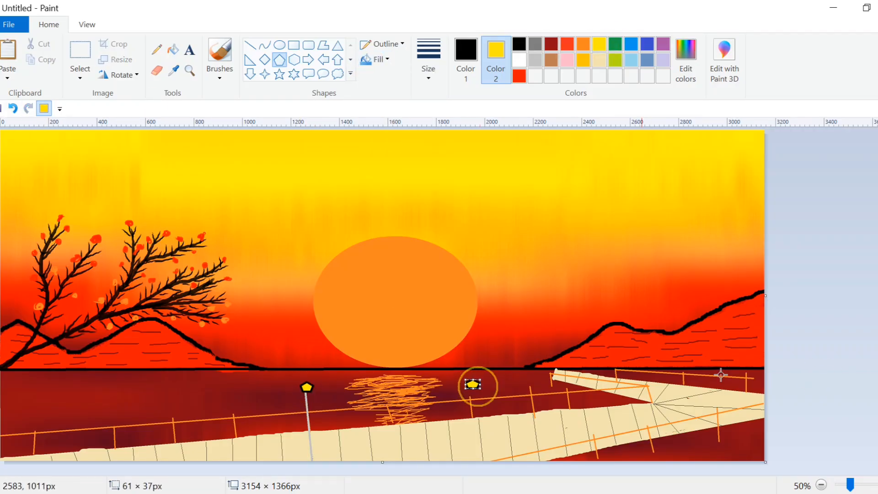
{"action": "left_click_drag", "start_coordinate": [681, 354], "coordinate": [690, 365]}
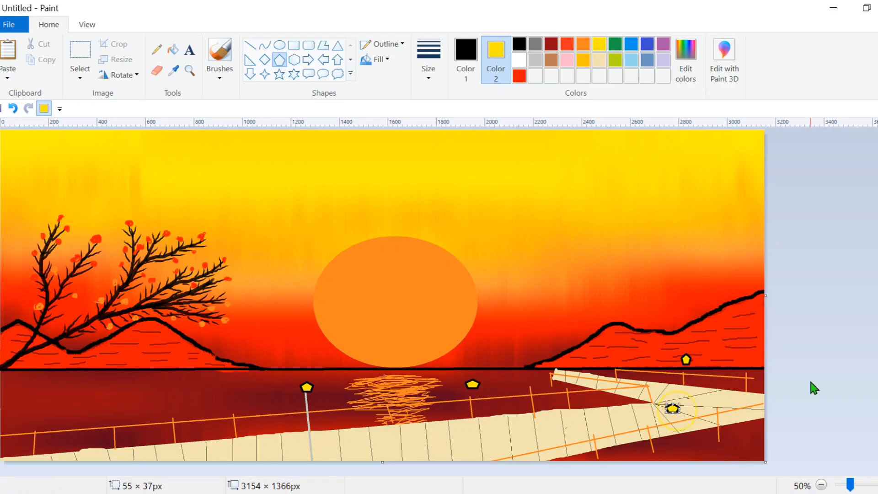
{"action": "left_click_drag", "start_coordinate": [161, 395], "coordinate": [173, 405]}
{"action": "left_click_drag", "start_coordinate": [44, 404], "coordinate": [55, 414]}
{"action": "left_click", "coordinate": [600, 434]}
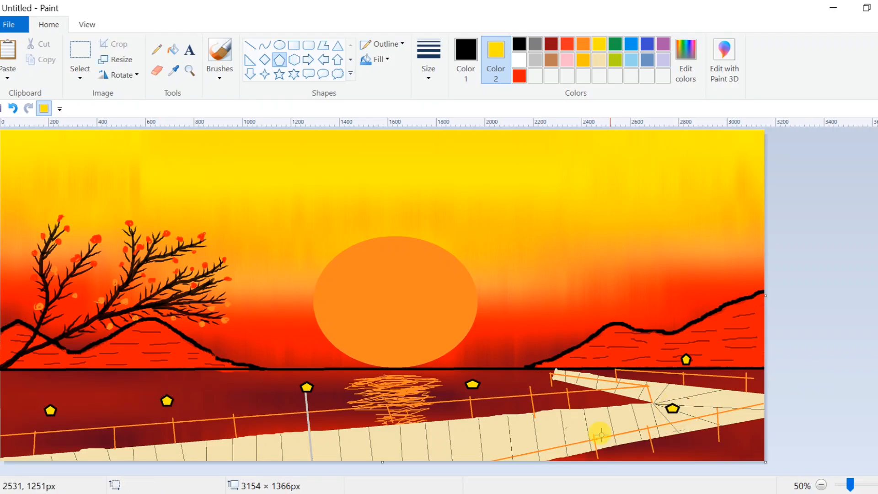
Set the secondary color to dark gray and draw black line posts beneath all seven lamp heads, overdrawing the light gray post's upper part
{"action": "left_click", "coordinate": [538, 61]}
{"action": "left_click", "coordinate": [249, 44]}
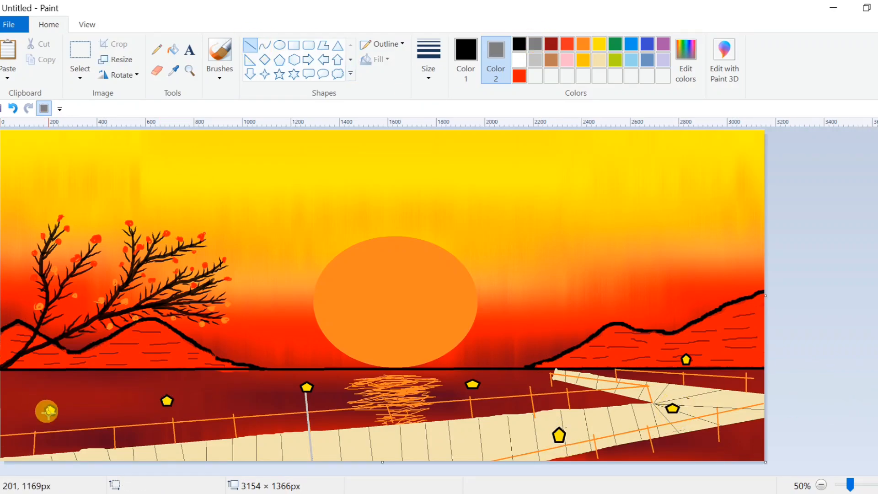
{"action": "left_click_drag", "start_coordinate": [51, 413], "coordinate": [50, 460]}
{"action": "left_click_drag", "start_coordinate": [167, 398], "coordinate": [167, 459]}
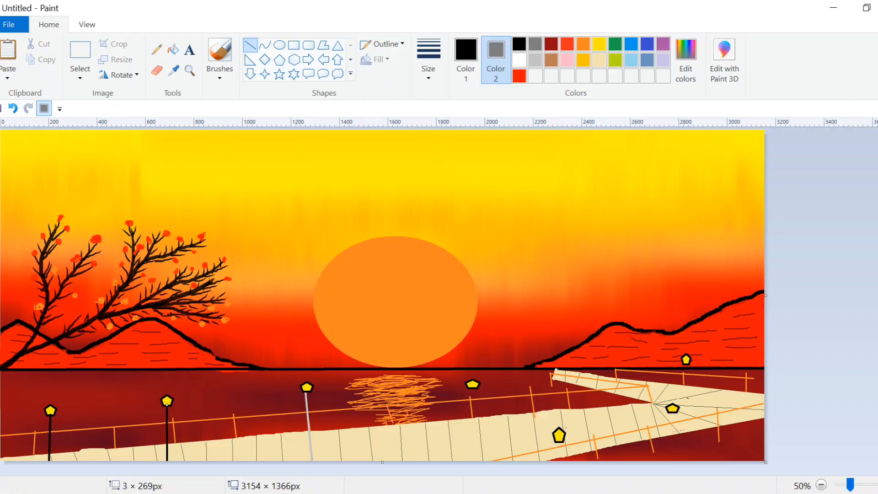
{"action": "left_click_drag", "start_coordinate": [303, 392], "coordinate": [307, 437]}
{"action": "left_click_drag", "start_coordinate": [472, 388], "coordinate": [476, 417]}
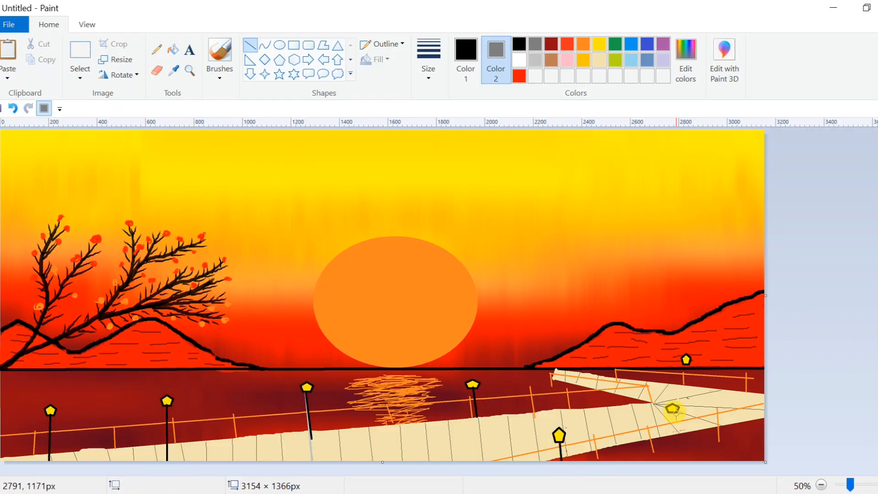
{"action": "left_click_drag", "start_coordinate": [673, 412], "coordinate": [680, 453]}
{"action": "left_click_drag", "start_coordinate": [686, 364], "coordinate": [686, 385]}
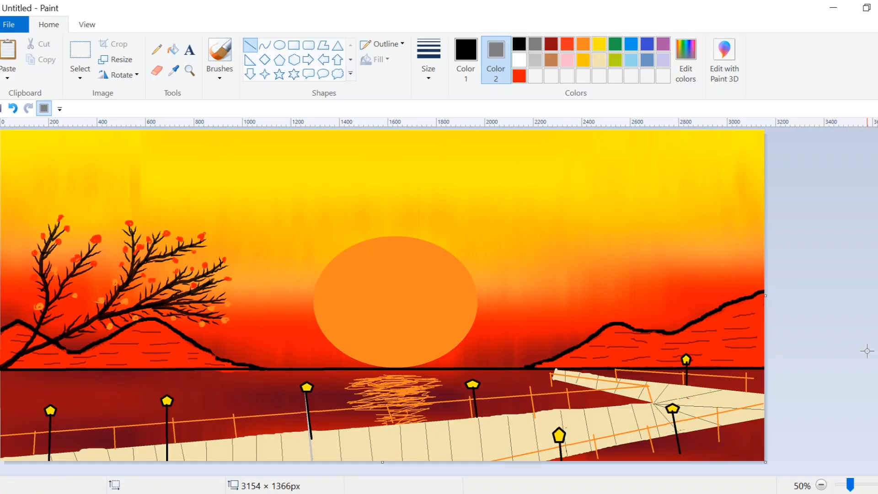